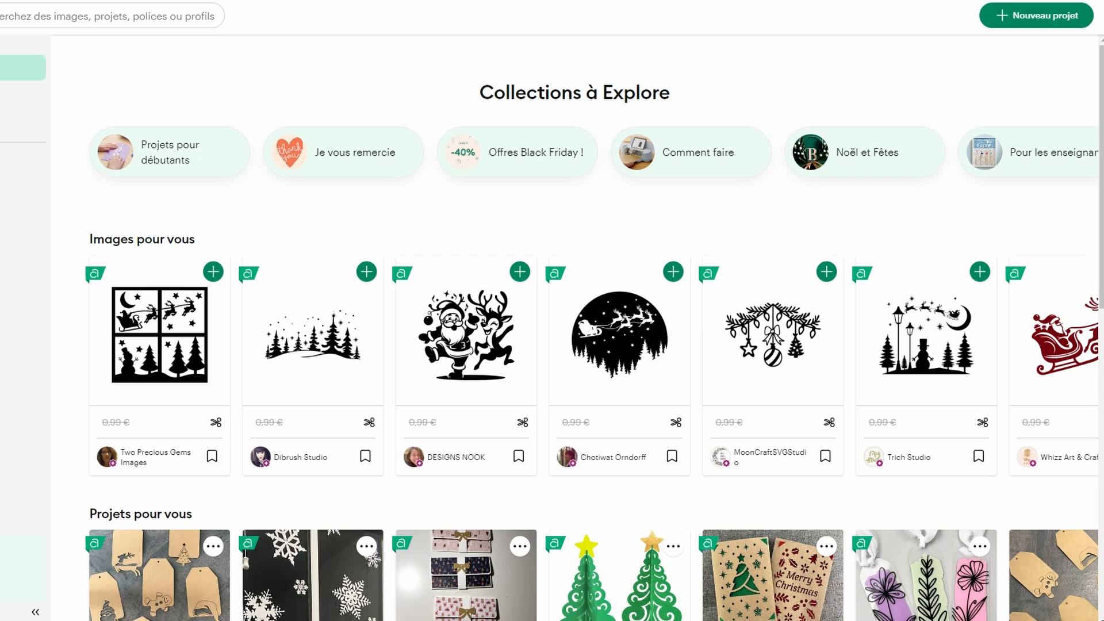
Step: Start a new blank project and insert a free square shape on the canvas
left_click(1053, 17)
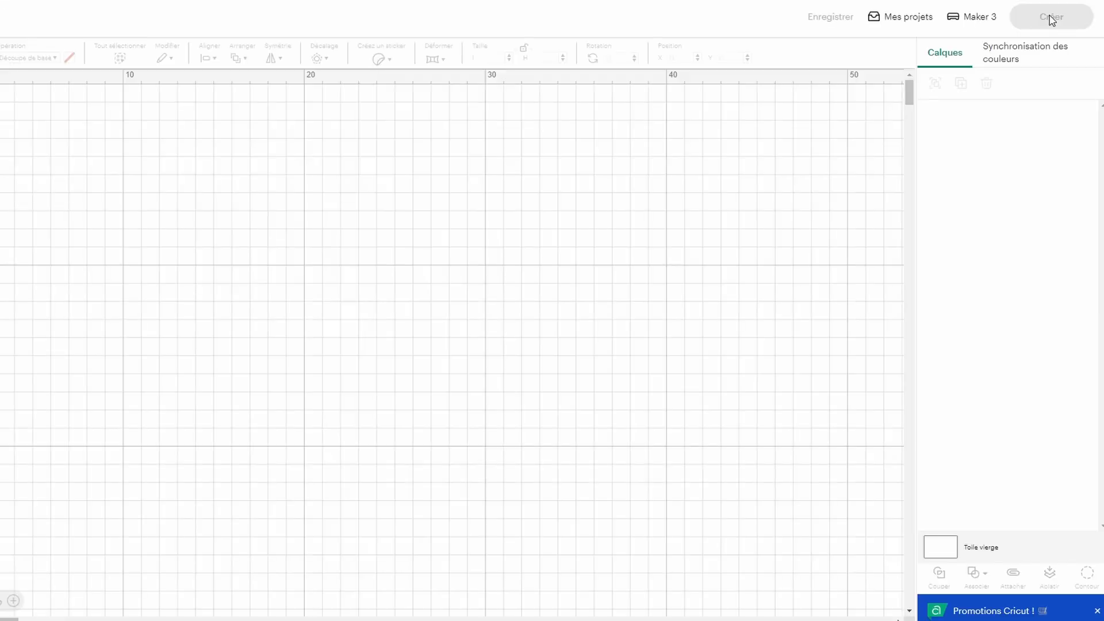
left_click(0, 600)
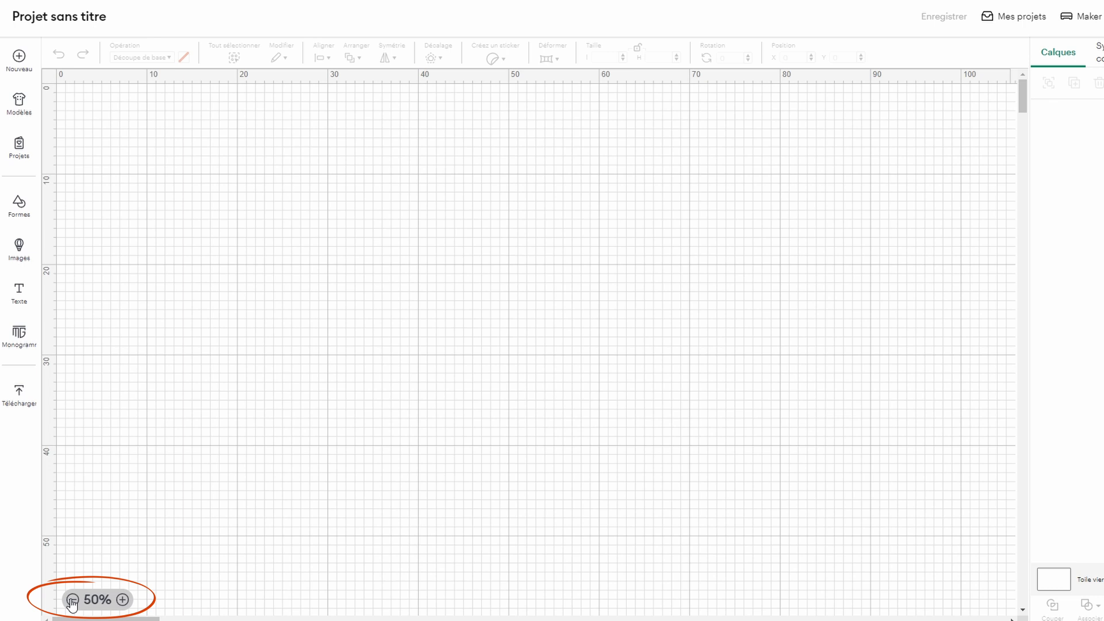
left_click(72, 600)
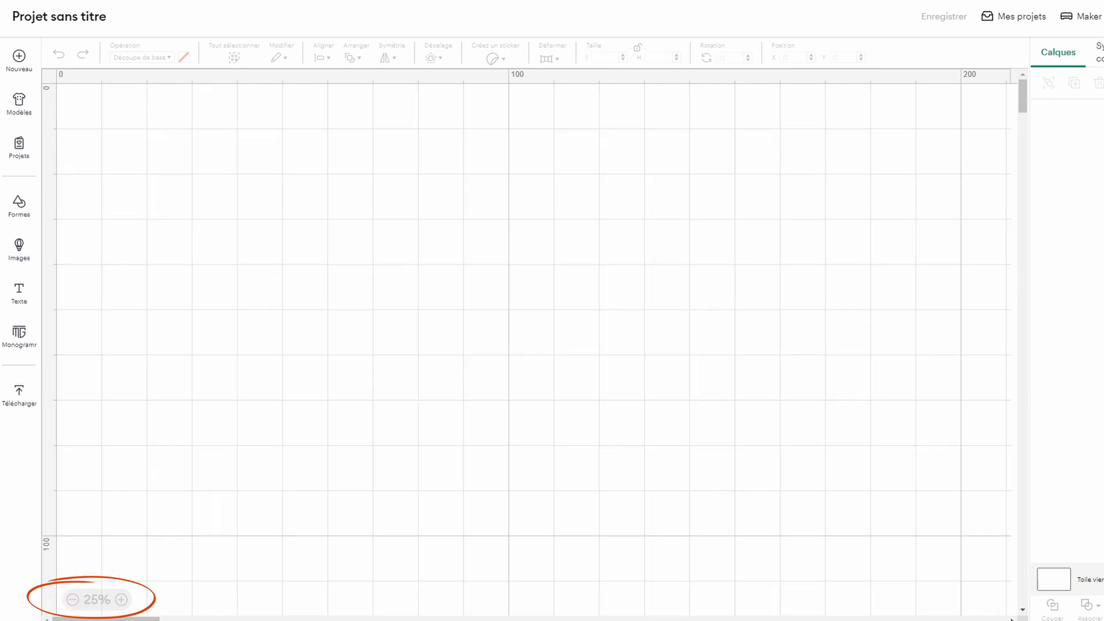
left_click(23, 215)
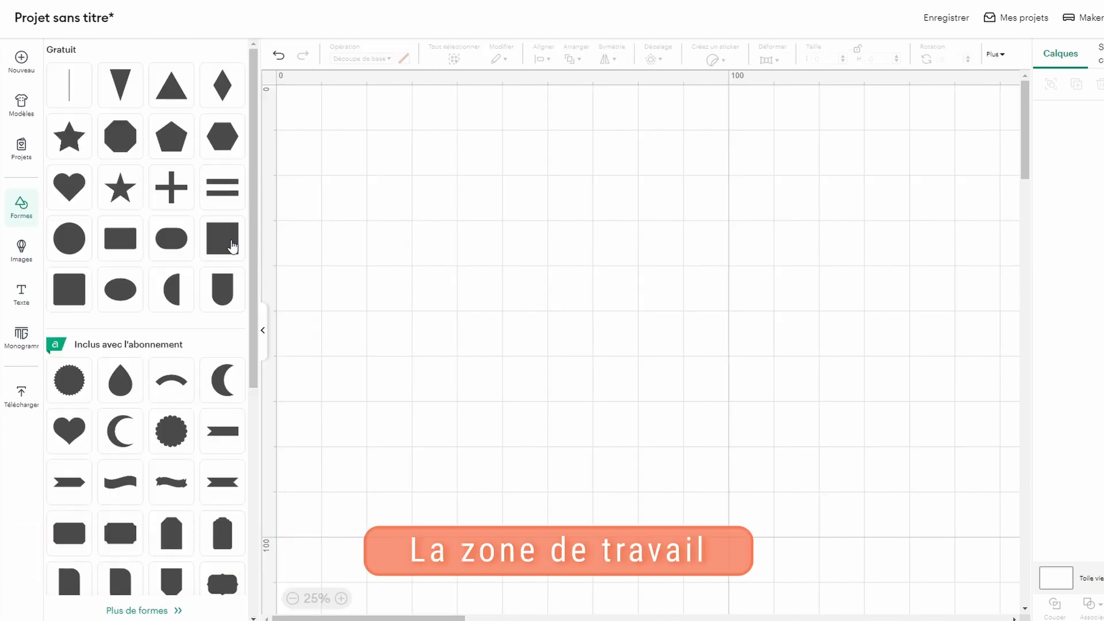
left_click(214, 248)
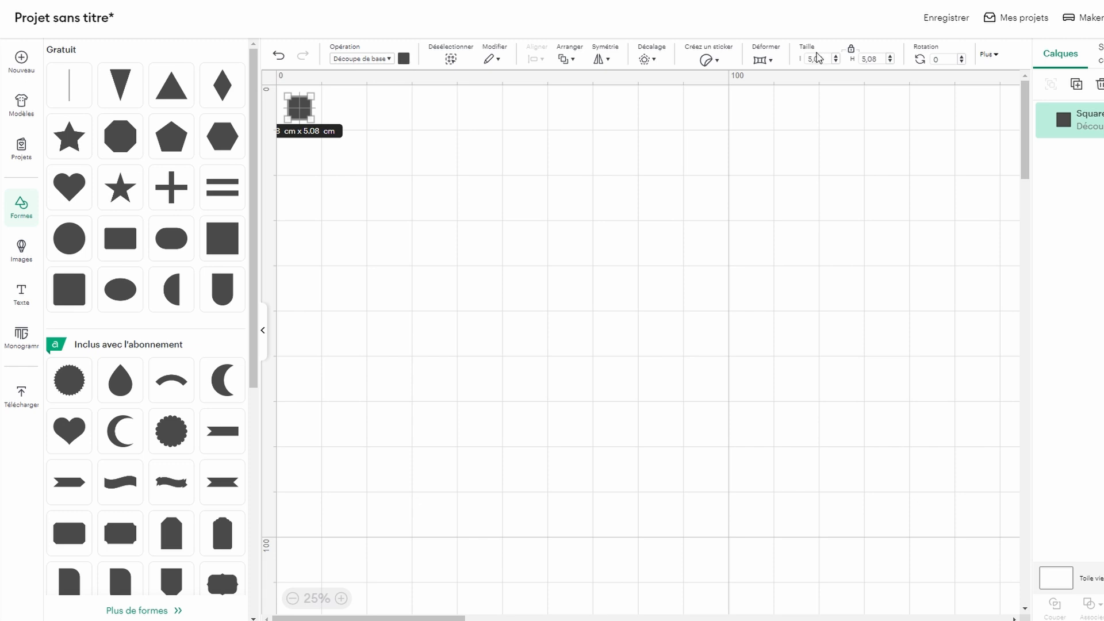
Step: Resize the square to 119 cm wide and 177 cm high, with its proportions unlocked
left_click(809, 60)
type("119")
left_click(865, 58)
type("177")
key("Return")
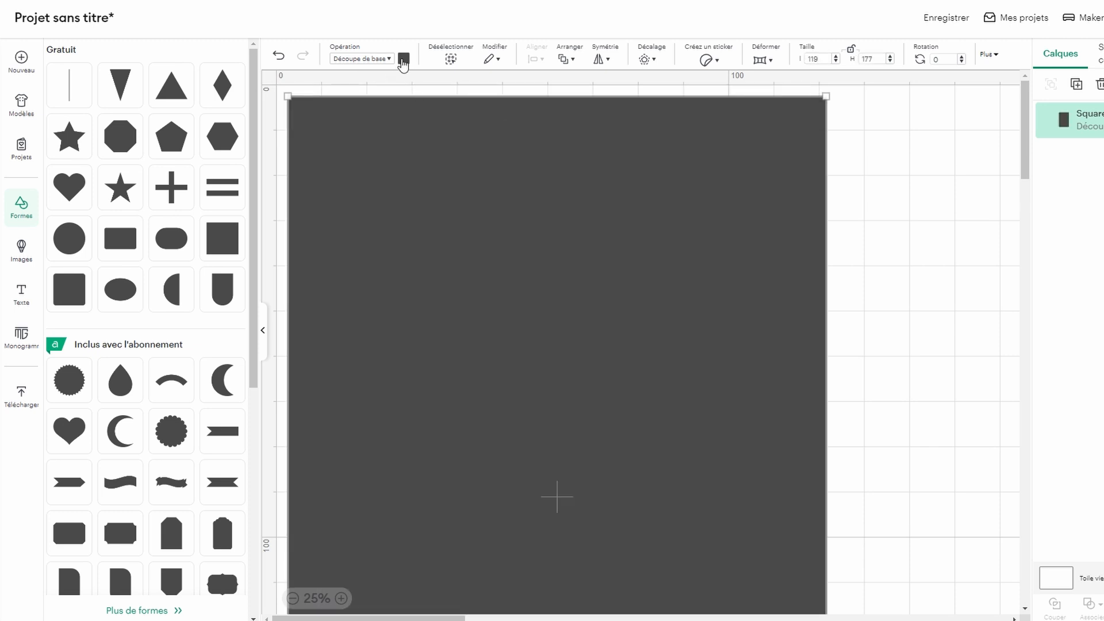
Step: Color the window-sized rectangle white and move it to about X 50 cm on the canvas
left_click(404, 60)
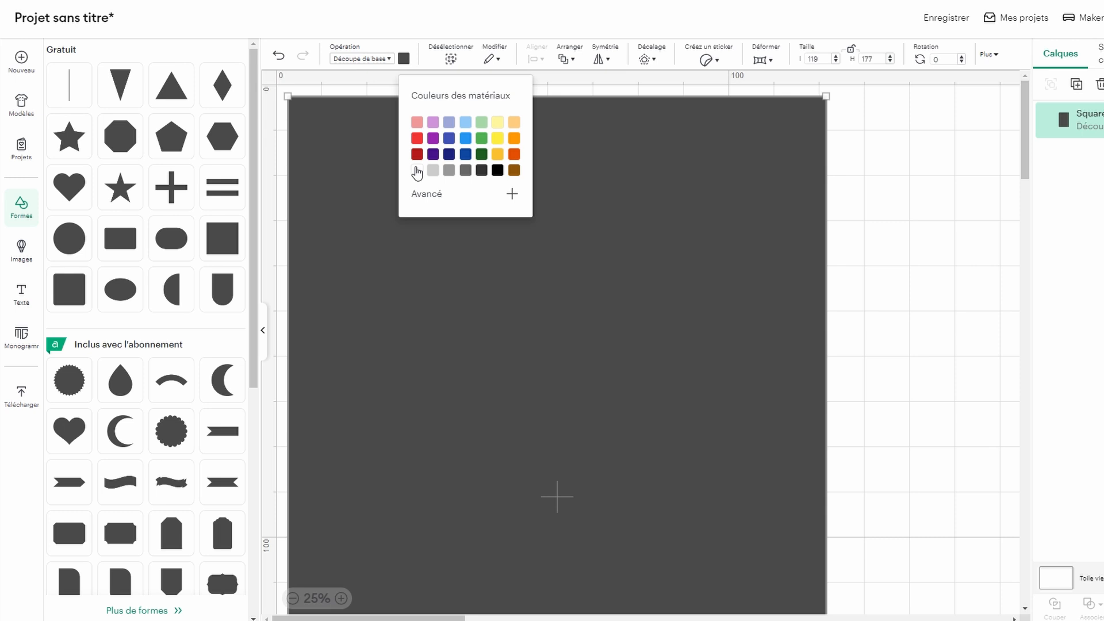
left_click(418, 173)
left_click(885, 344)
left_click(524, 380)
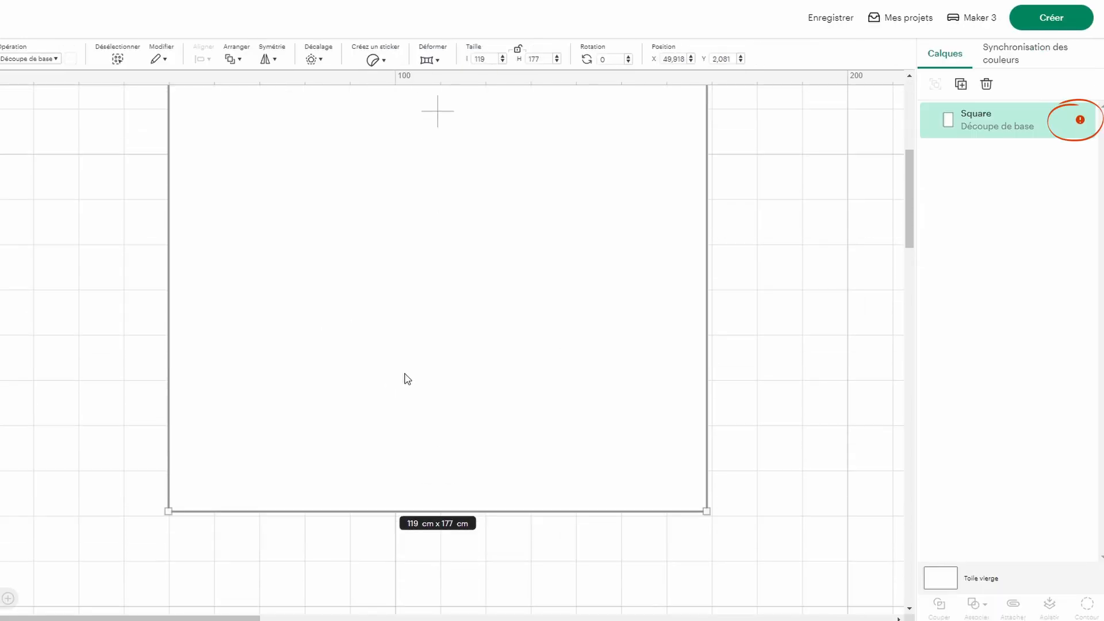
scroll(451, 439, "up", 5)
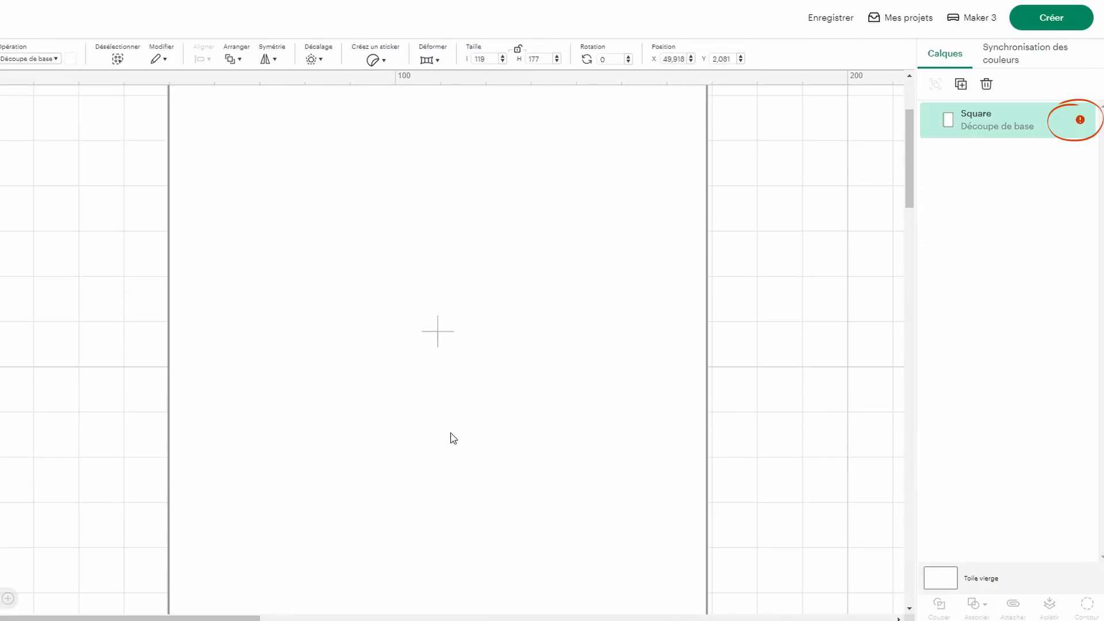
scroll(454, 439, "down", 1)
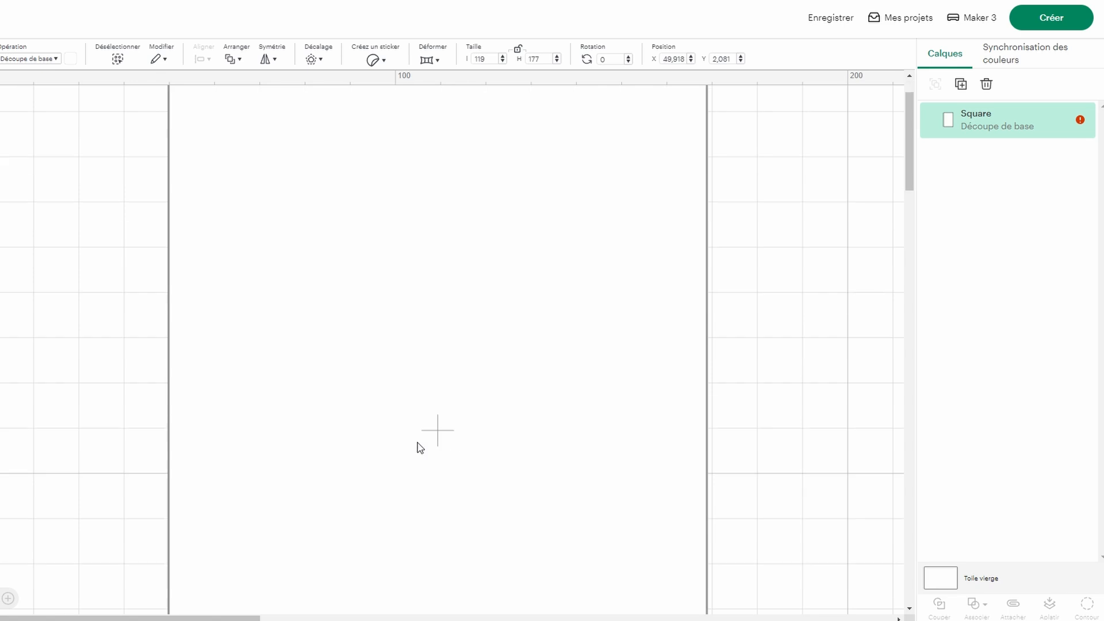
scroll(425, 451, "down", 4)
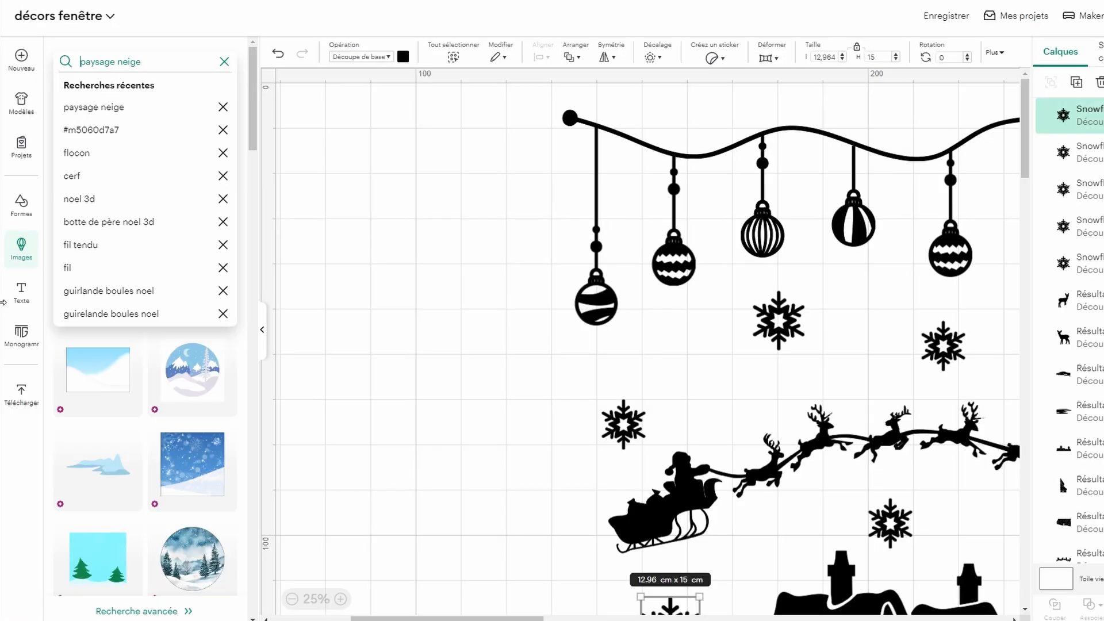
Step: Search the image library for "silhouette paysage neige" and browse the snowy landscape silhouettes
type("silh")
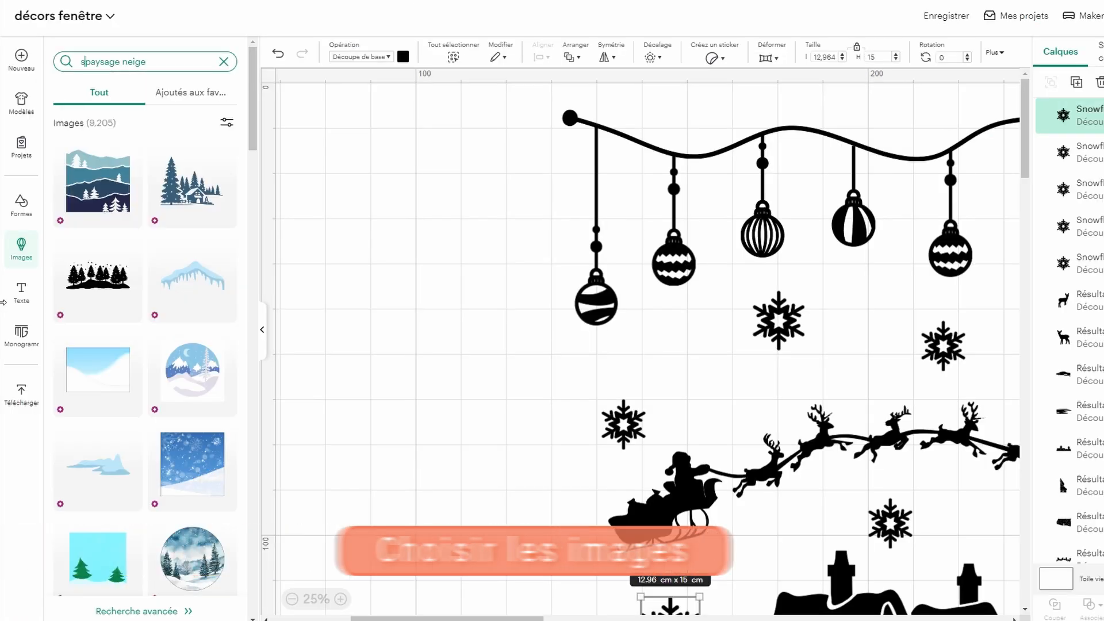
type("ouette")
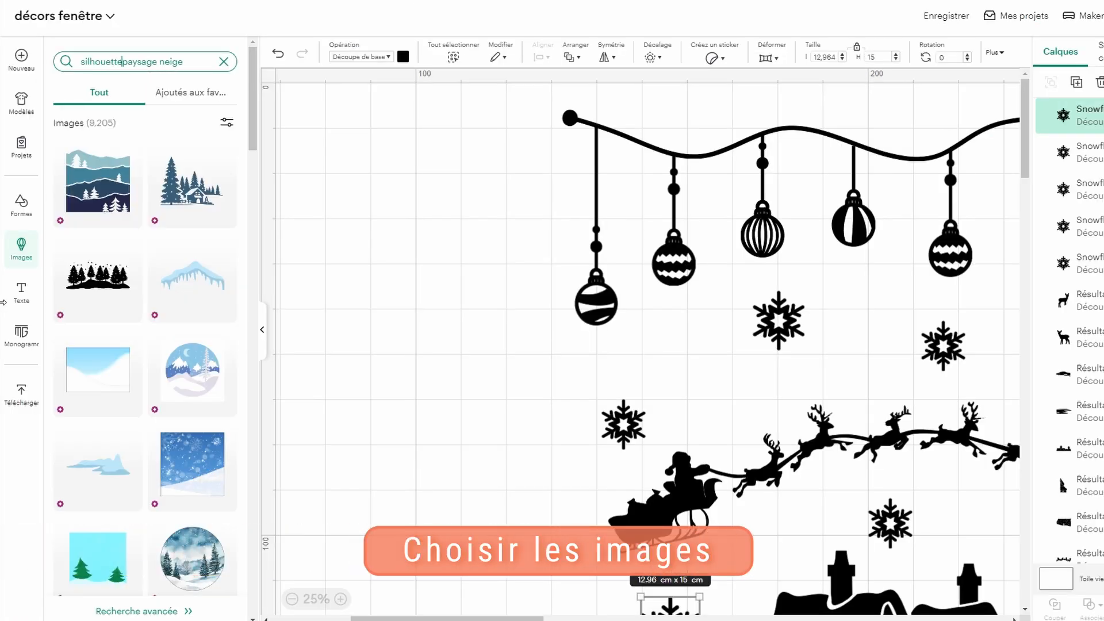
key("Return")
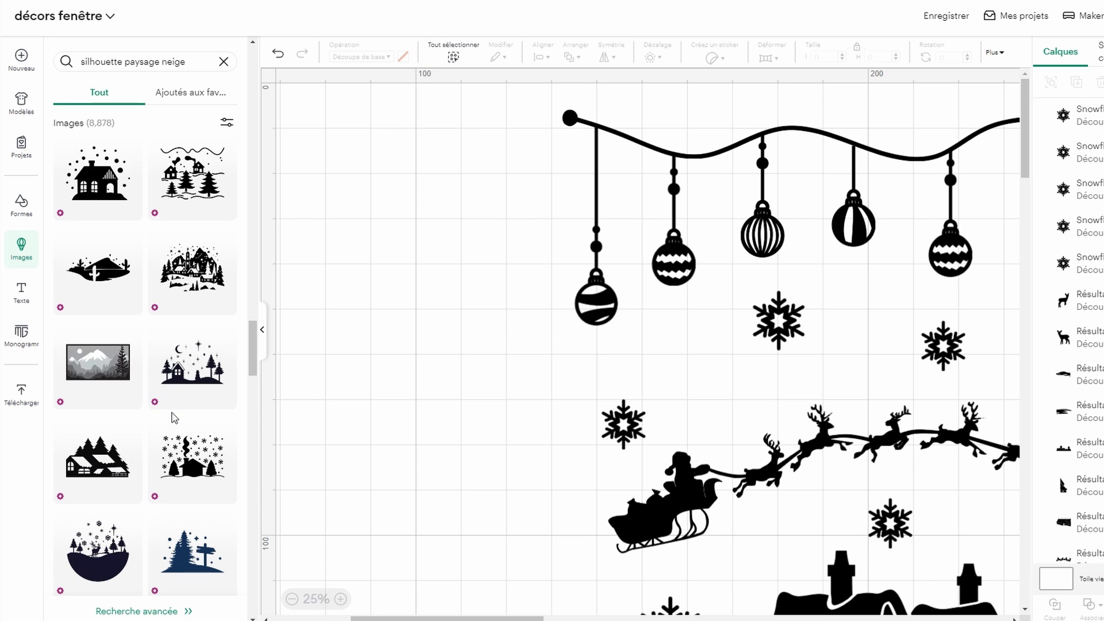
scroll(173, 417, "down", 5)
scroll(173, 417, "down", 3)
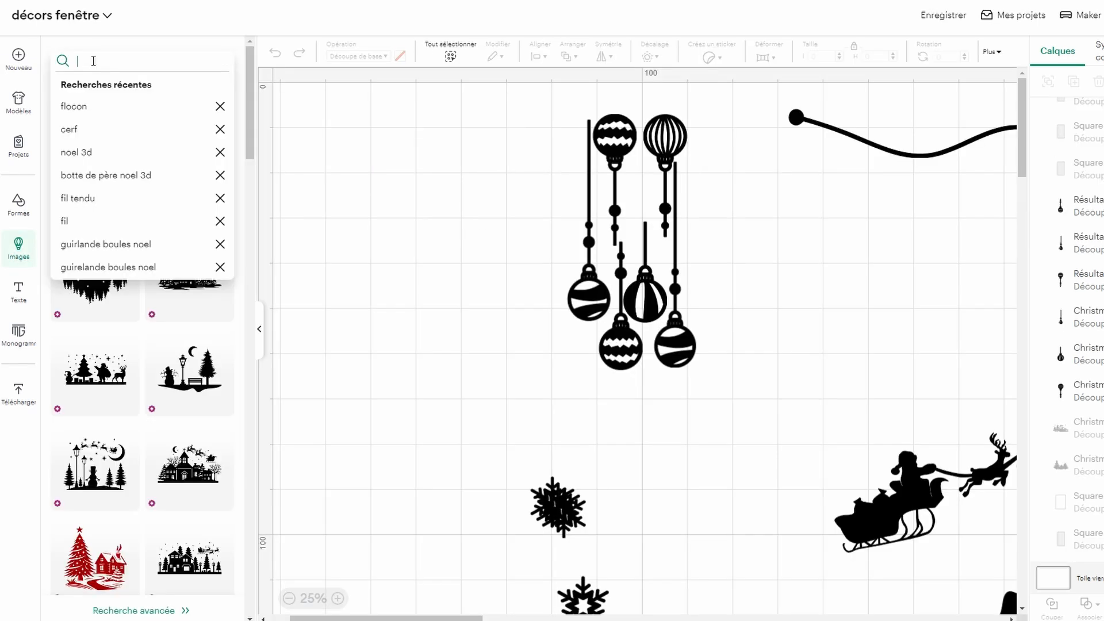
Step: Search the image library for the image with reference #M5060D7A7
type("#")
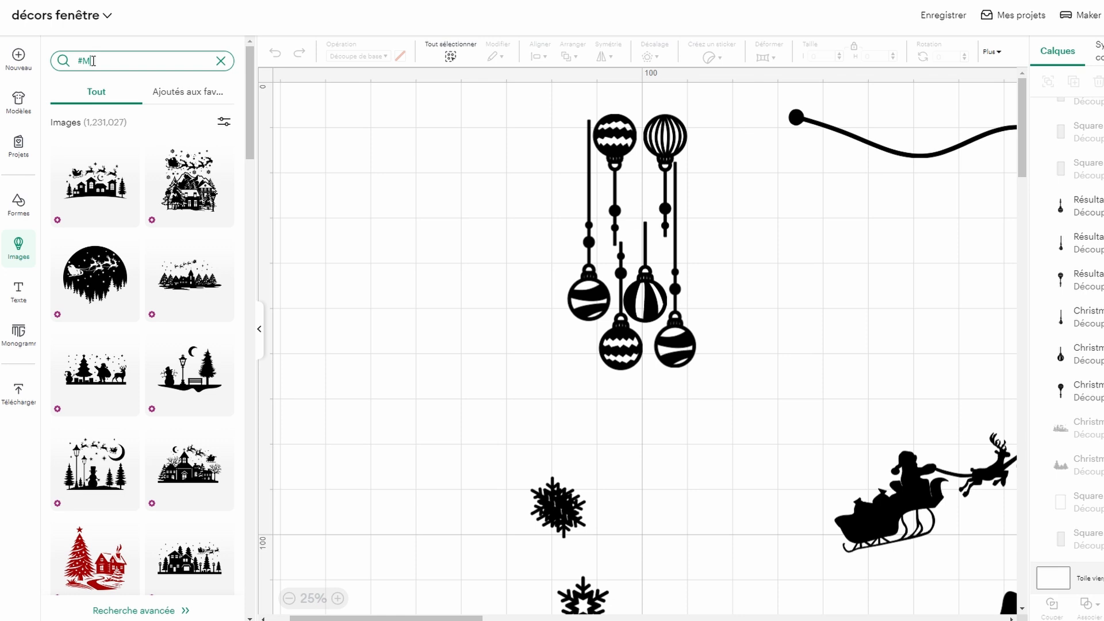
type("M5060D7A7")
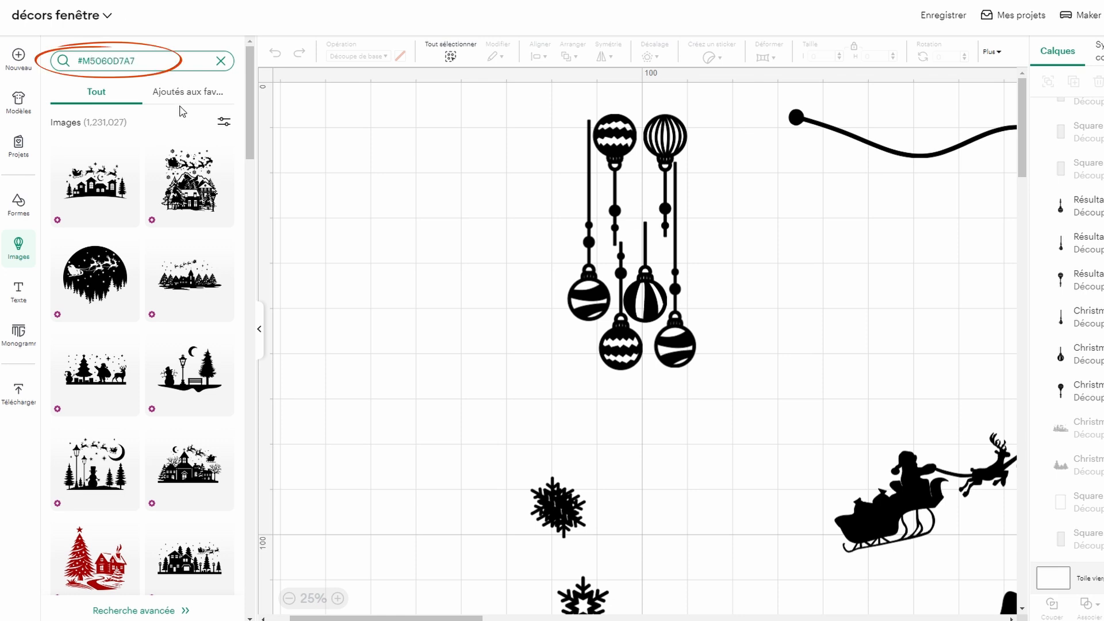
key("Return")
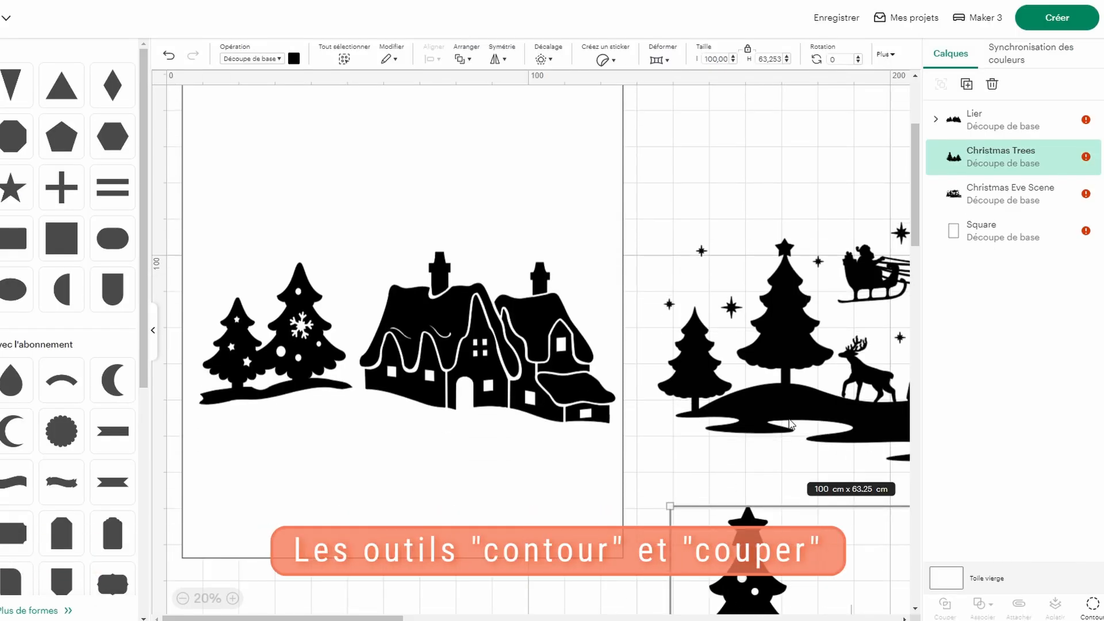
Step: Hide the flying Santa sleigh and star contours in the Christmas Eve Scene image
left_click(897, 426)
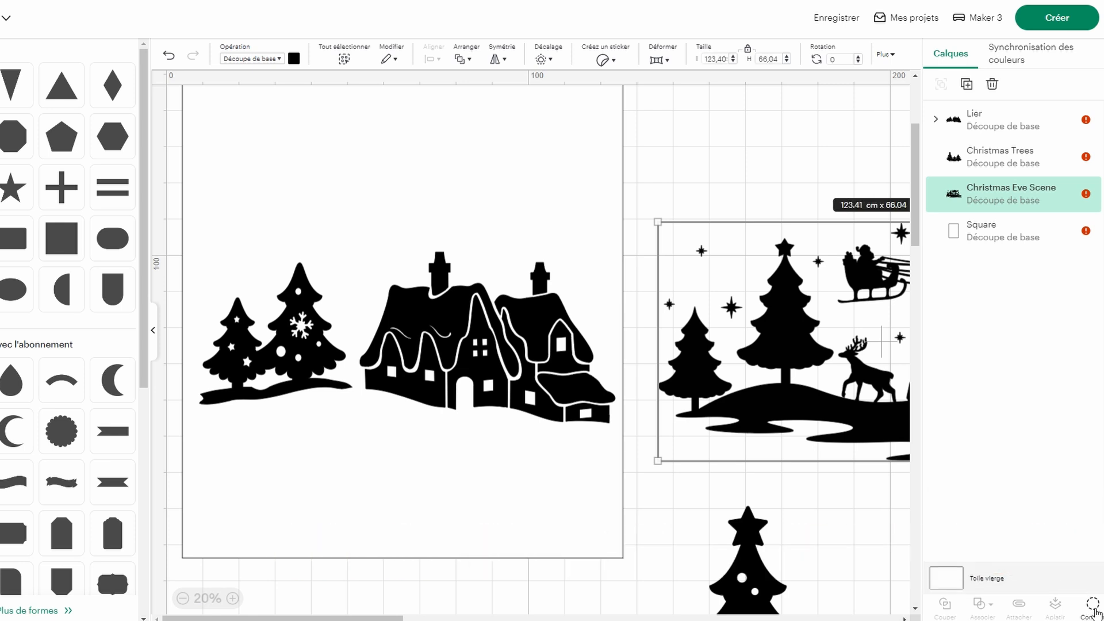
left_click(1094, 605)
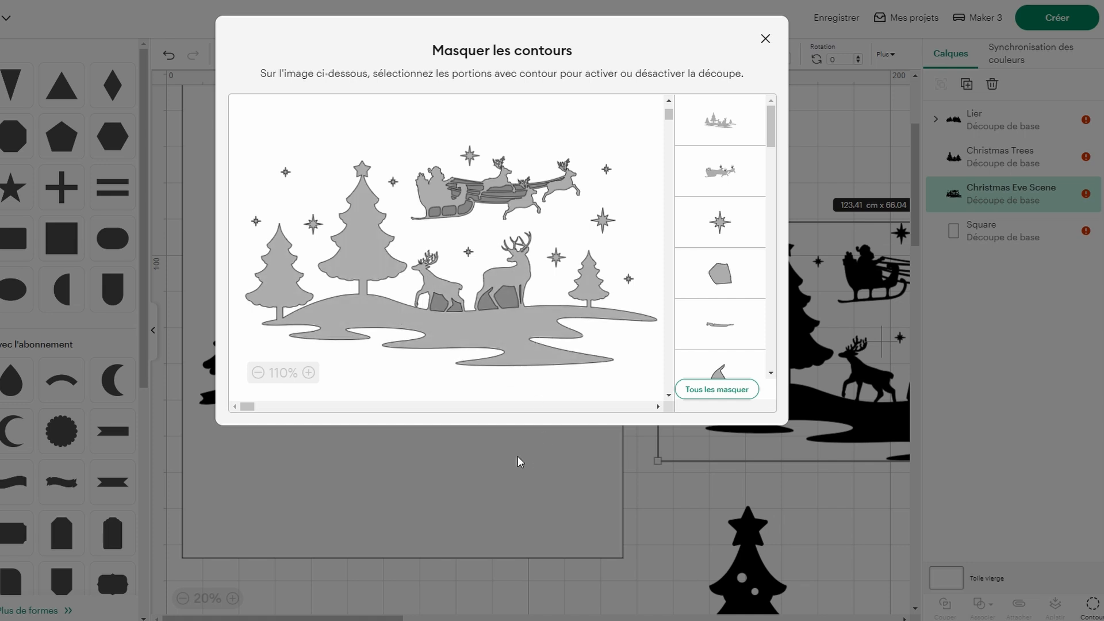
left_click(514, 183)
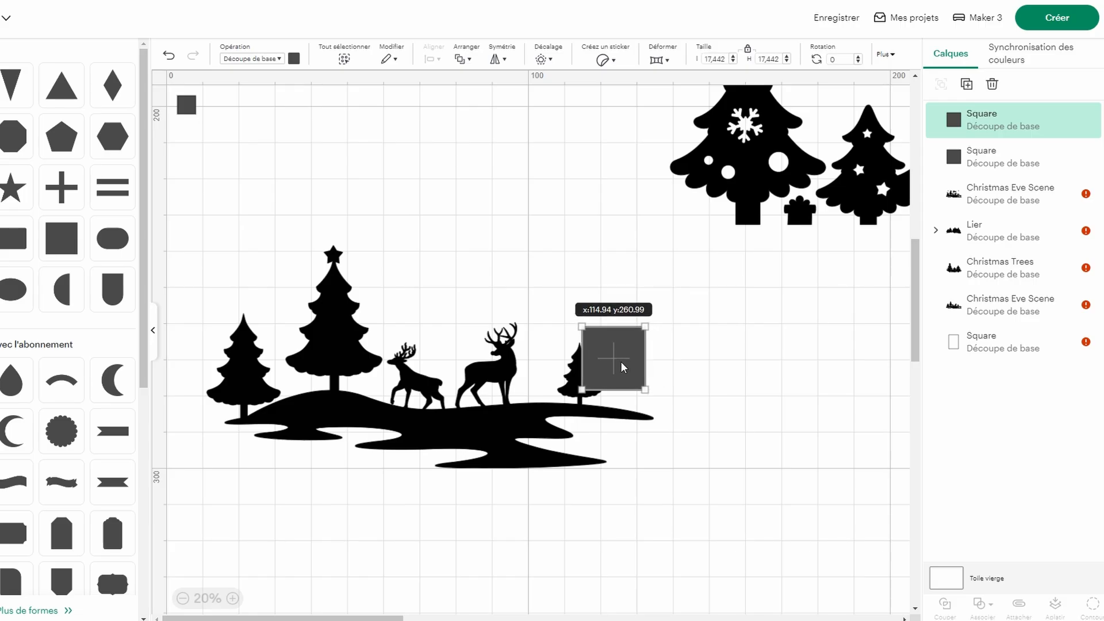
Step: Cover the small tree beside the reindeer with a slightly rotated square and slice it with the Christmas Eve Scene
left_click_drag(619, 368, 622, 410)
left_click_drag(587, 373, 588, 375)
left_click(658, 515)
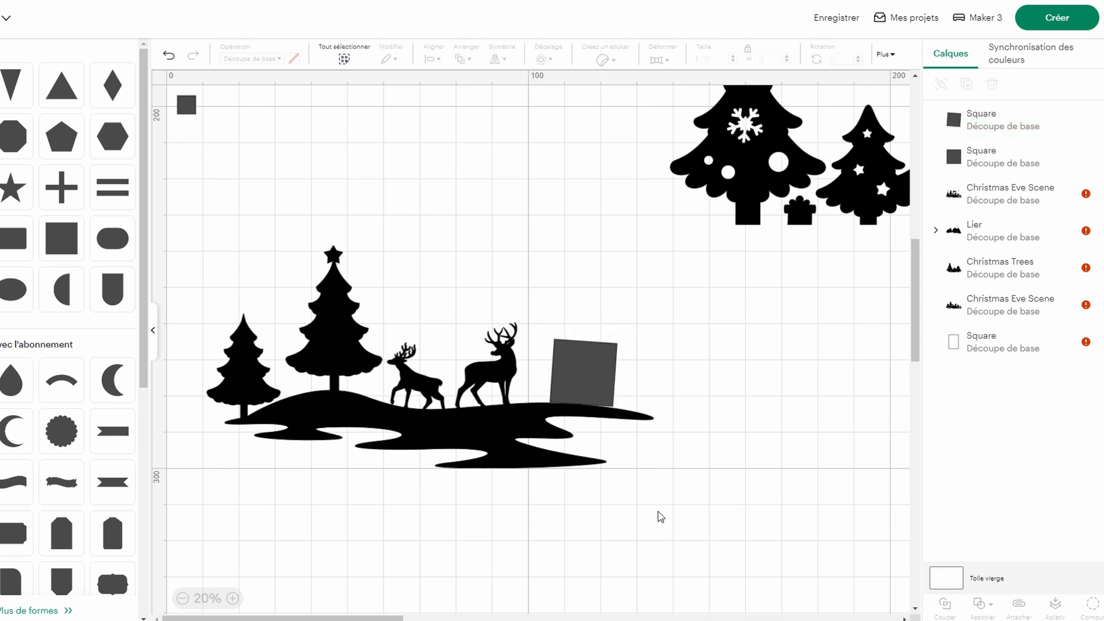
left_click_drag(657, 512, 521, 373)
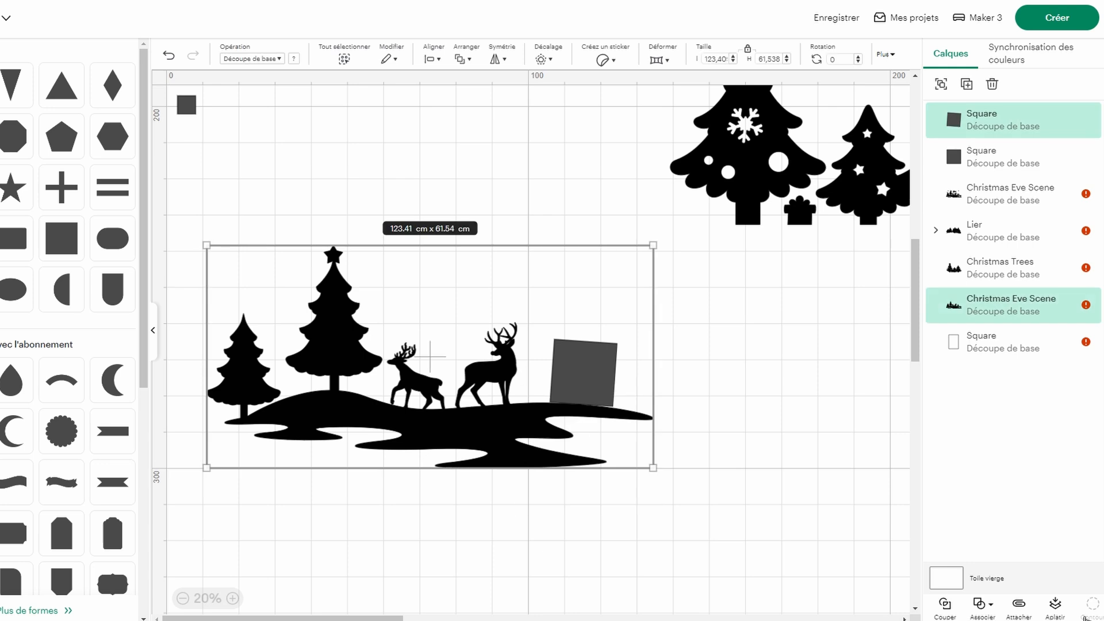
left_click(945, 604)
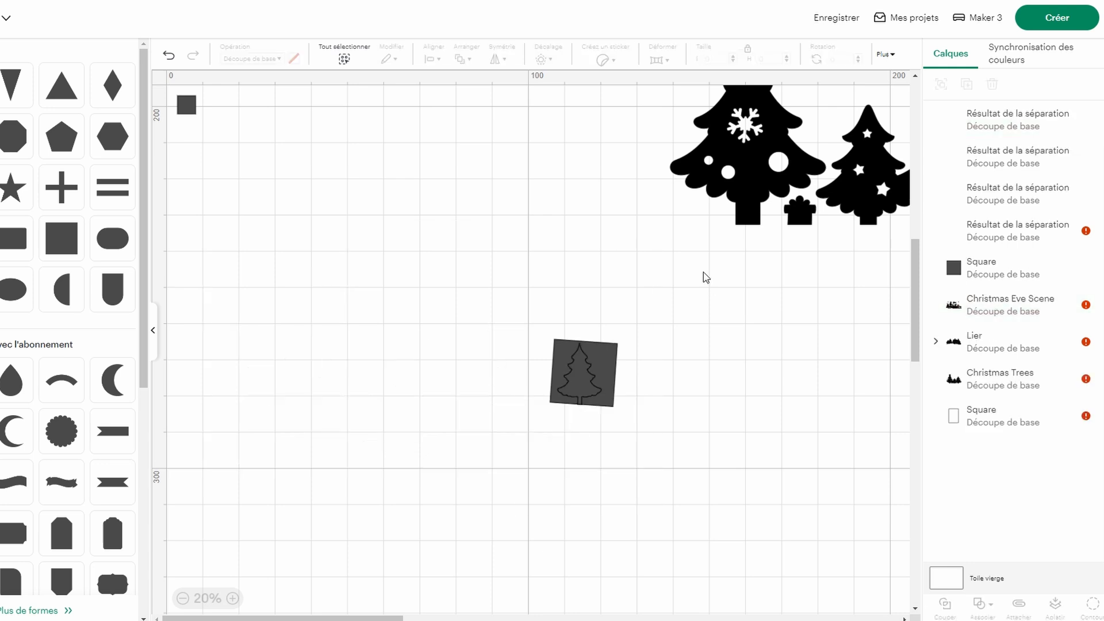
Step: Pull the sliced square and tree pieces off the snowy scene and remove them
left_click_drag(598, 359, 794, 363)
left_click_drag(579, 392, 802, 389)
left_click_drag(855, 451, 719, 338)
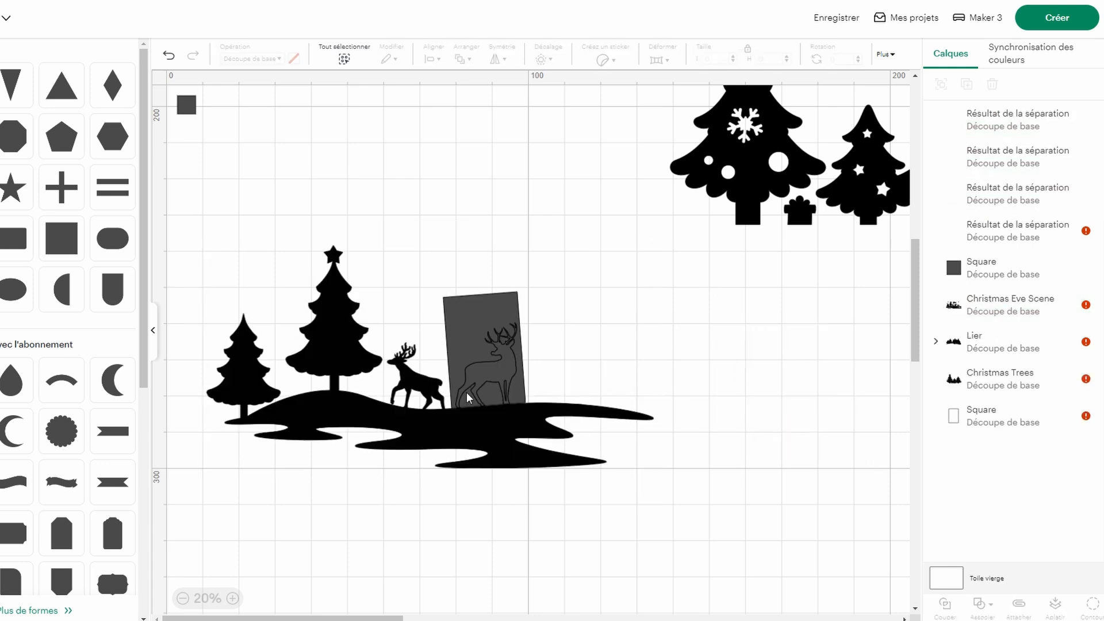
Step: Move the sliced square and large deer pieces off the snowy scene into empty canvas space
left_click_drag(470, 397, 795, 440)
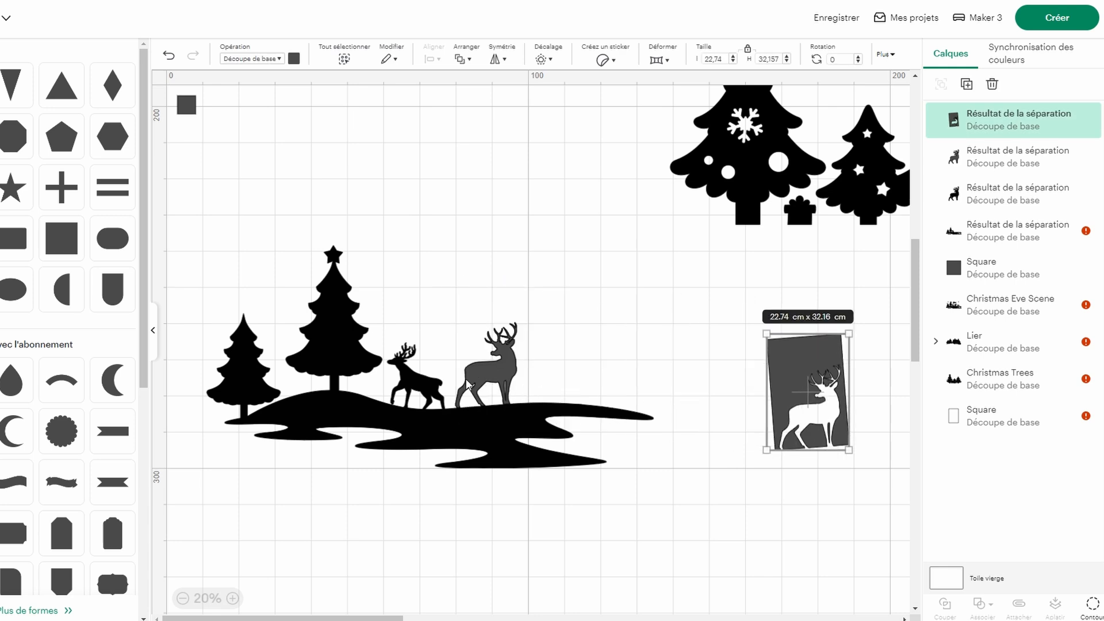
left_click_drag(619, 409, 813, 397)
left_click_drag(475, 368, 825, 397)
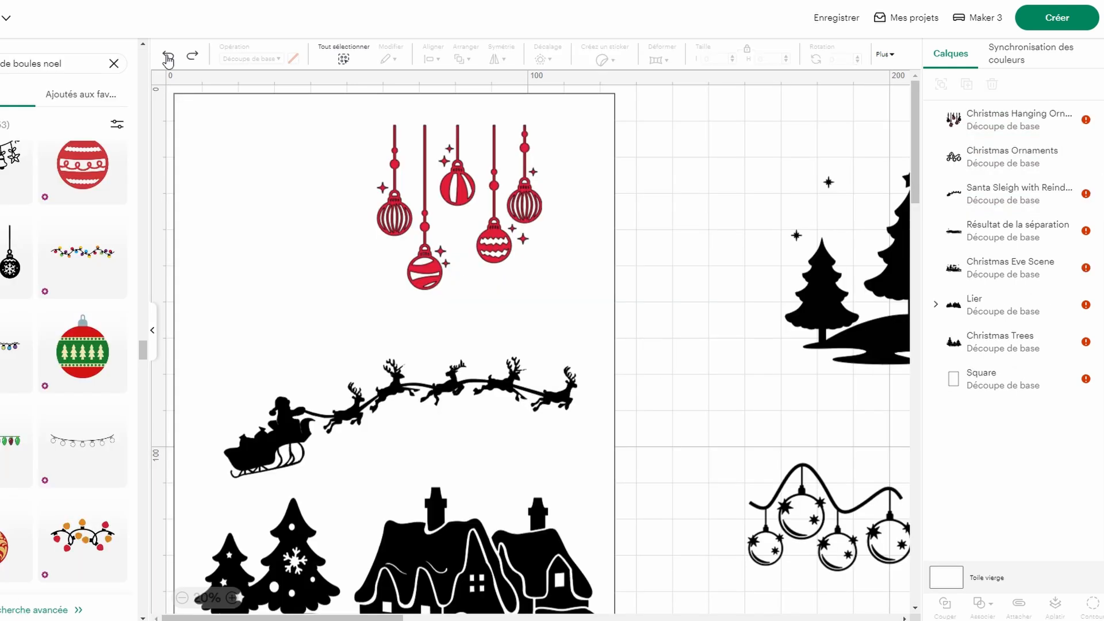
Step: Duplicate the red hanging ornaments image four times and separate the copies from the original
left_click(168, 57)
left_click(535, 202)
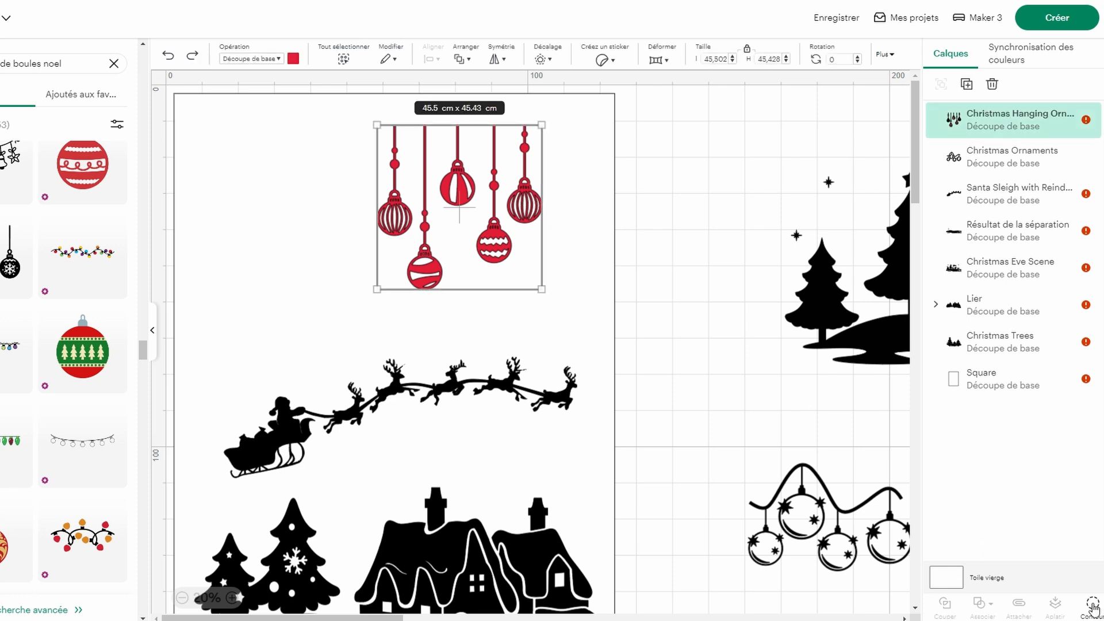
left_click(967, 84)
left_click(967, 84)
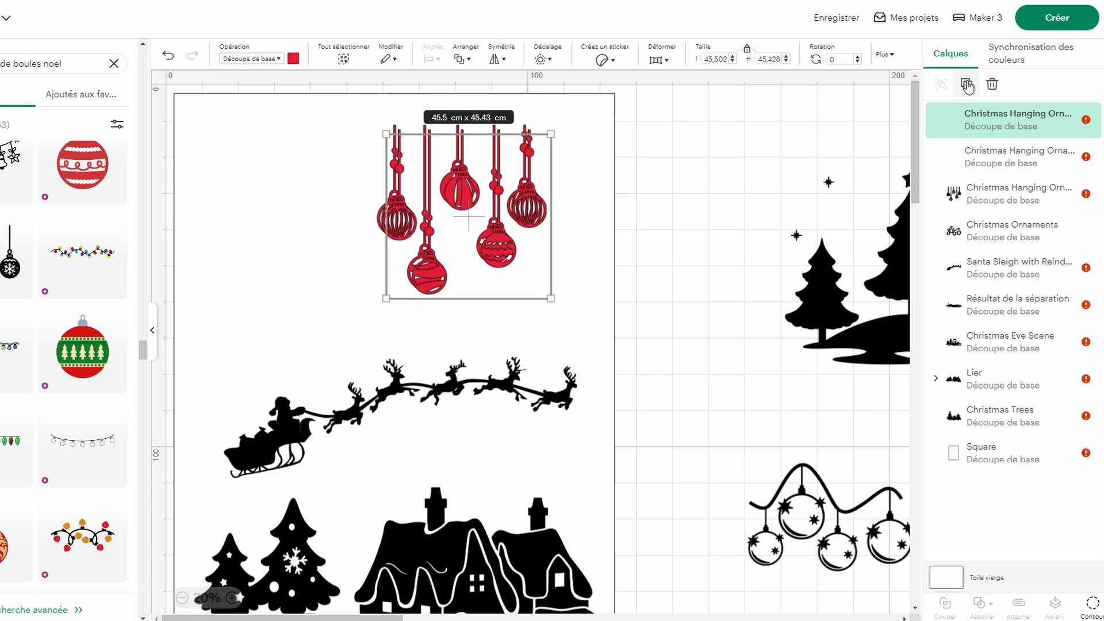
left_click(967, 84)
left_click(967, 84)
left_click_drag(502, 235, 662, 213)
left_click_drag(512, 221, 416, 220)
Step: Hide the contours of four ornaments in the original hanging ornaments image, keeping a single ornament
left_click(1092, 605)
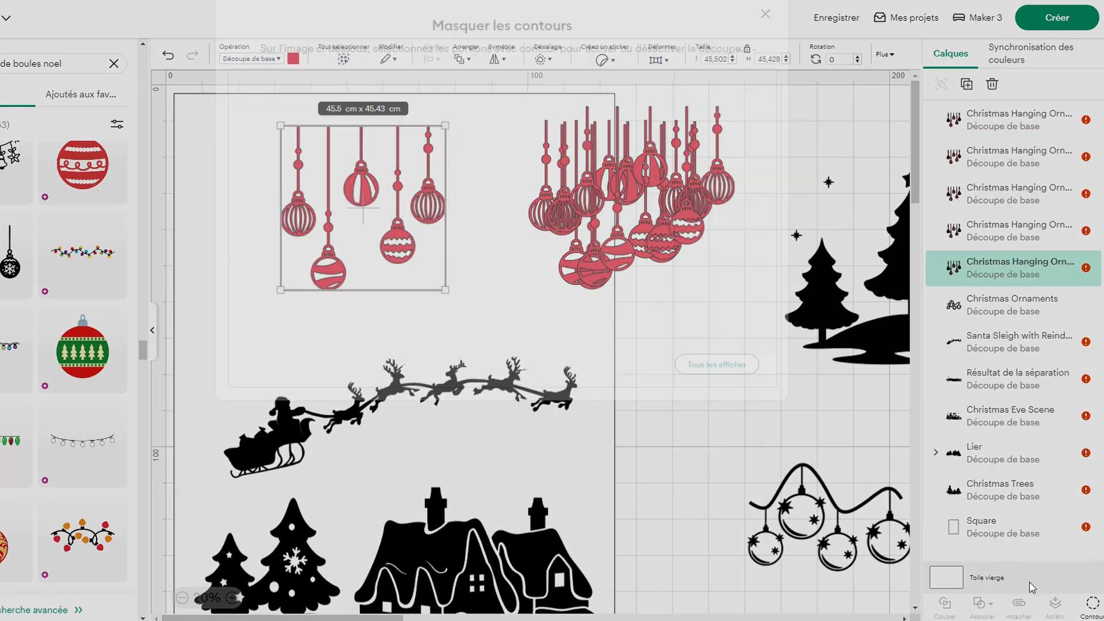
left_click(336, 226)
left_click(400, 224)
left_click(509, 219)
left_click(456, 224)
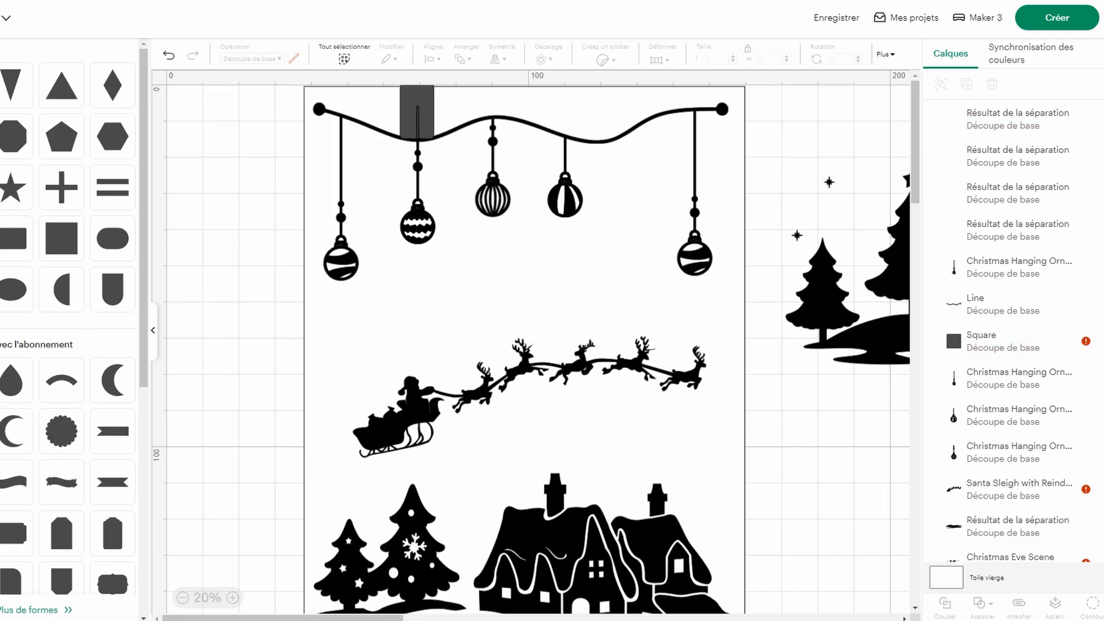
Step: Move the sliced square and excess string pieces above the second ornament away from the garland
left_click_drag(424, 131, 194, 196)
left_click(419, 132)
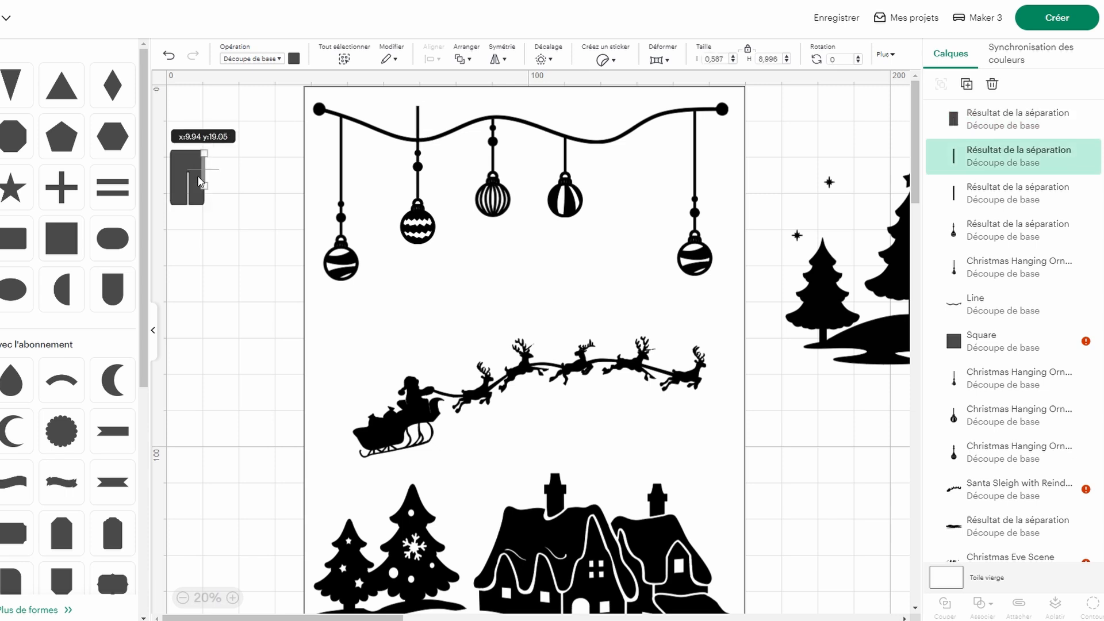
left_click_drag(418, 132, 198, 211)
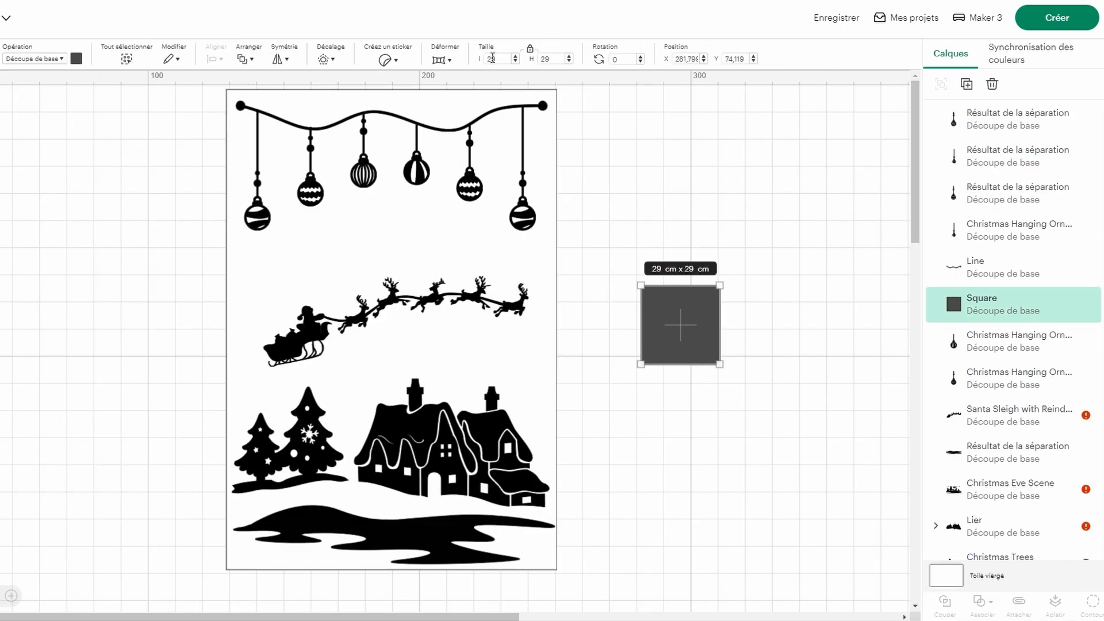
Step: Unlock the 29 cm square's proportions, set its height to 59 cm and color it light grey
left_click(529, 48)
double_click(542, 55)
key("Return")
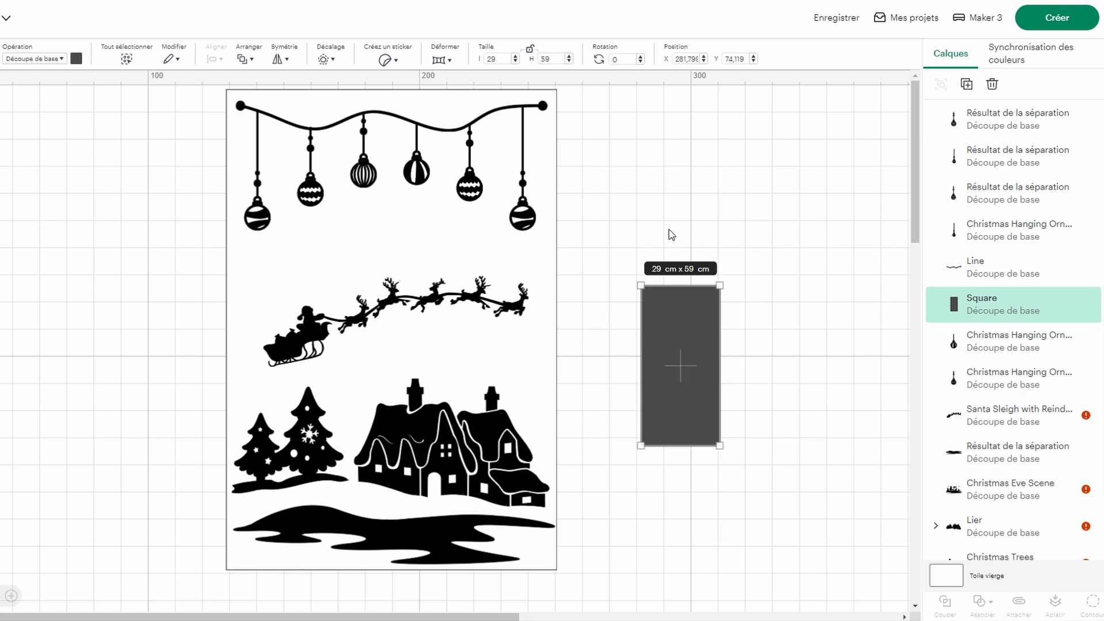
left_click(76, 58)
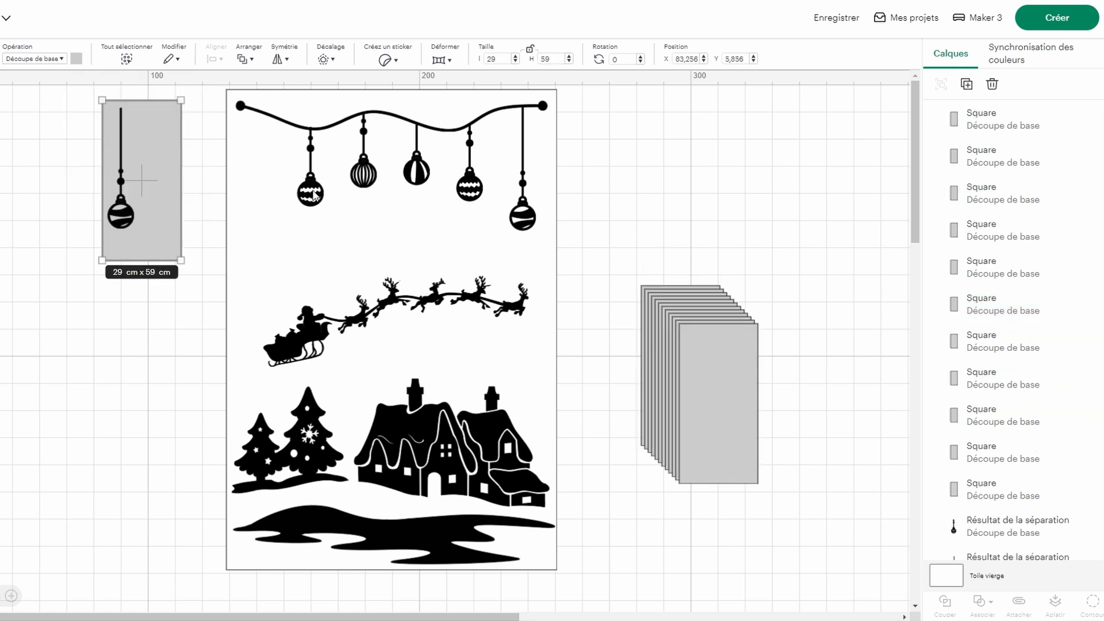
Step: Move the zigzag and vertically striped ornaments from the garland onto the 29 × 59 cm grey square and flip the striped one vertically
left_click(313, 196)
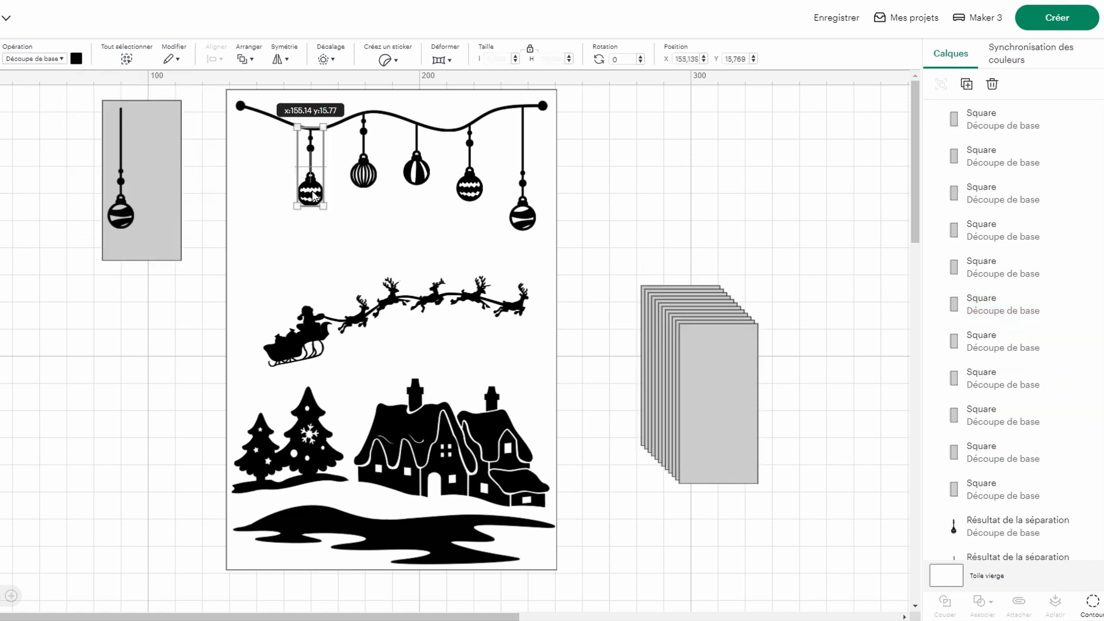
left_click_drag(313, 196, 140, 169)
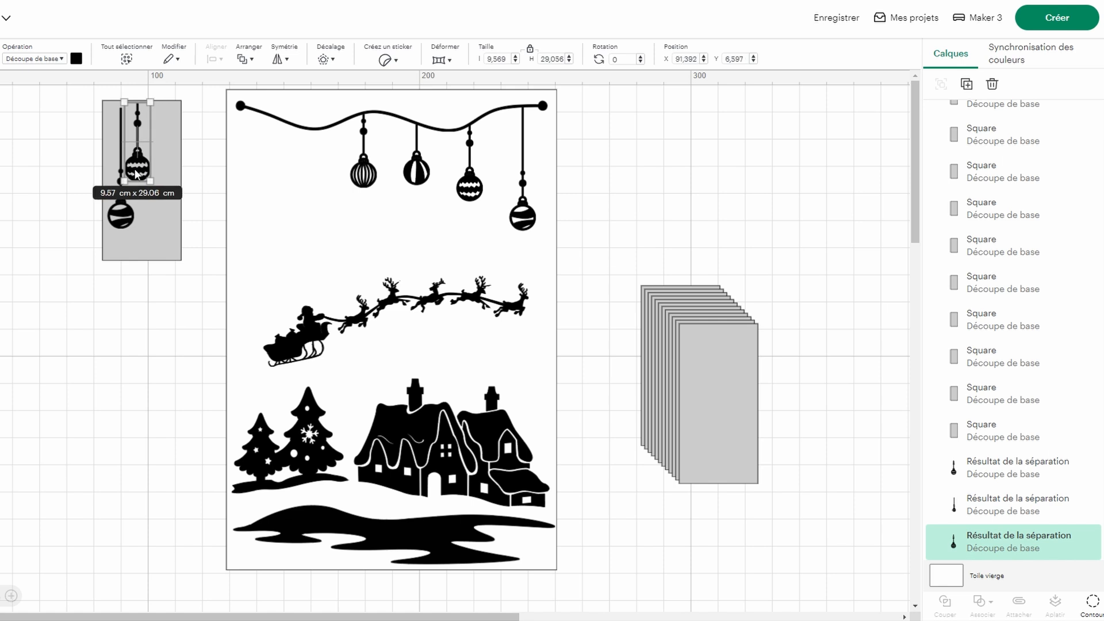
left_click_drag(124, 219, 120, 215)
left_click_drag(143, 170, 142, 171)
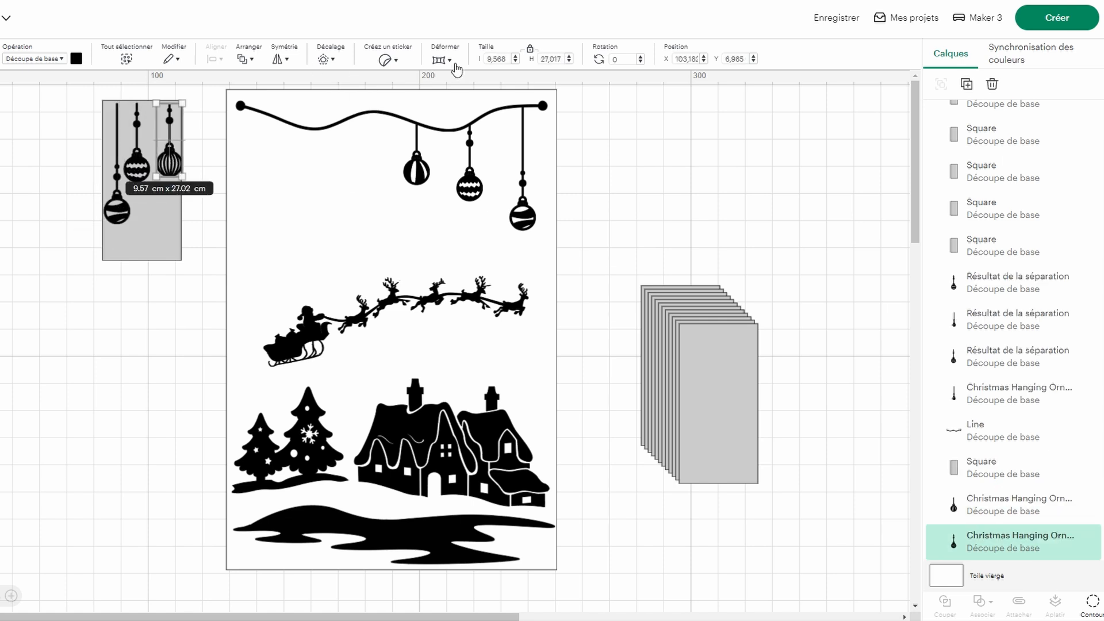
left_click(287, 59)
left_click(338, 106)
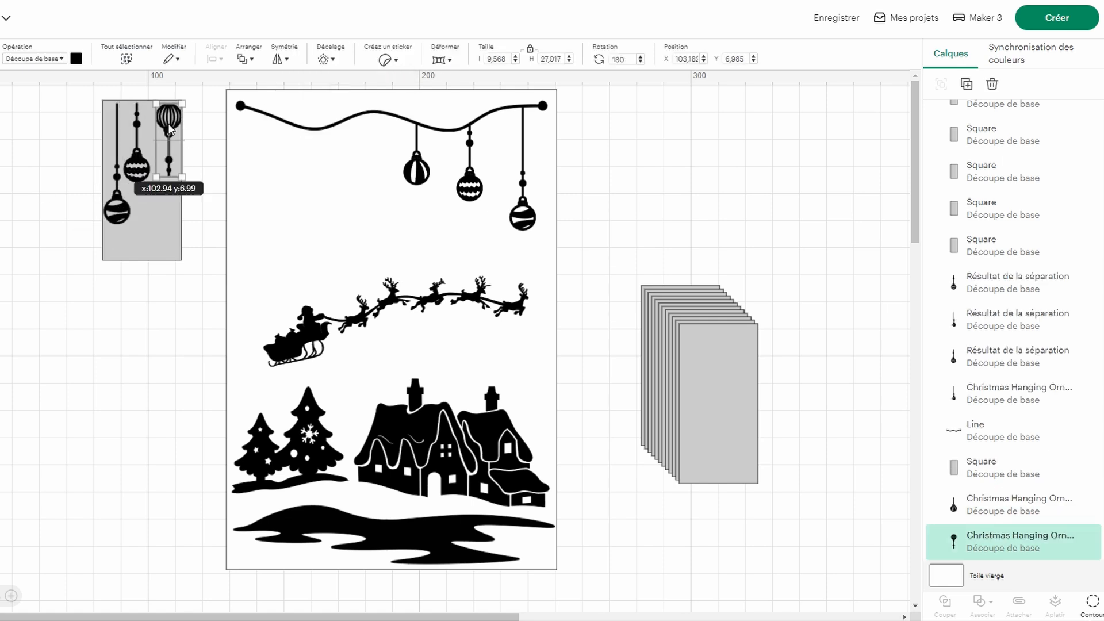
Step: Move the middle ornament from the garland onto the grey square and flip the zigzag ornament there vertically
left_click_drag(417, 171, 153, 197)
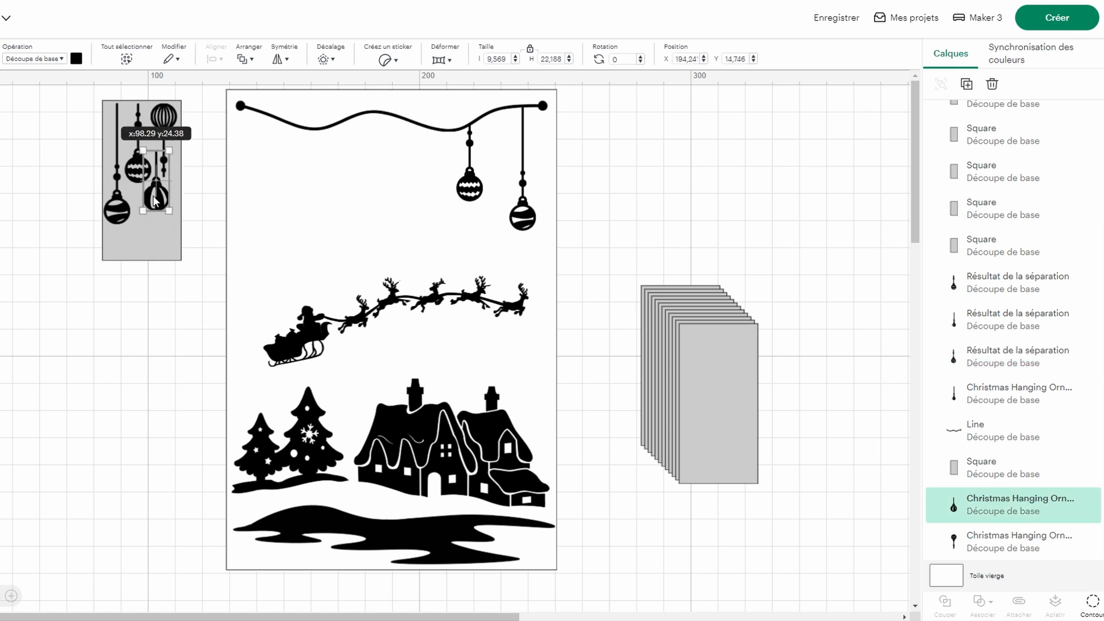
left_click(116, 211)
left_click(138, 169)
left_click(286, 61)
left_click(321, 113)
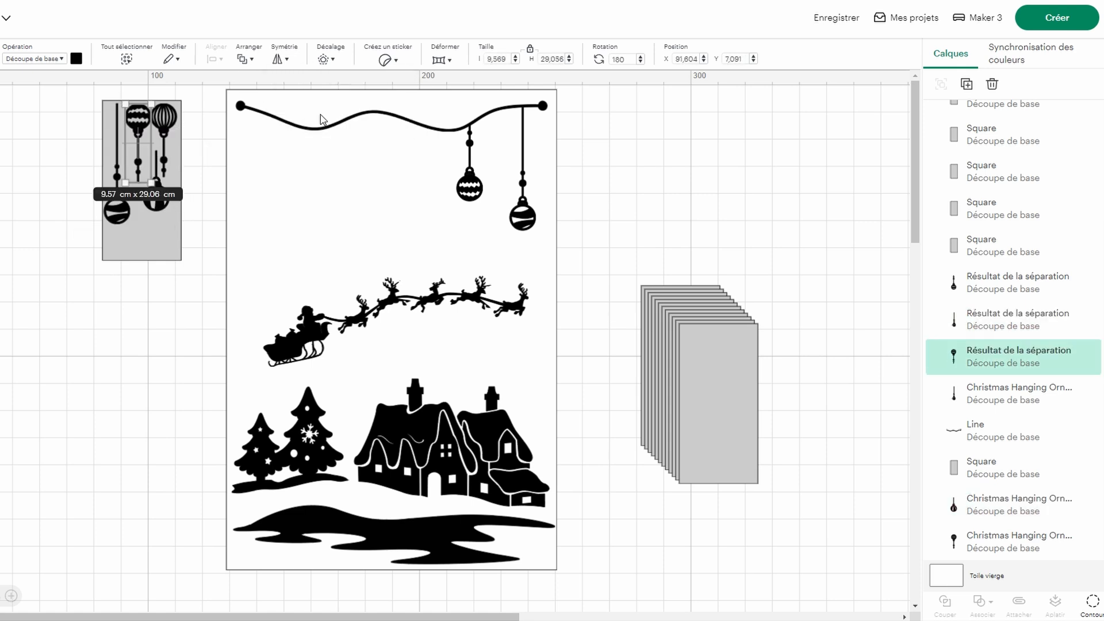
Step: Fit the last two garland ornaments into the lower part of the grey square, shifting the flipped ornaments to make room
left_click_drag(138, 119, 165, 119)
left_click_drag(471, 179, 134, 234)
left_click(589, 188)
left_click(167, 125)
left_click_drag(168, 125, 90, 172)
left_click_drag(522, 214, 166, 244)
left_click(157, 323)
left_click_drag(182, 262, 181, 260)
Step: Nudge the six ornaments closer together so that they all fit inside the grey square without overlapping
left_click(156, 201)
left_click_drag(157, 203, 146, 215)
left_click_drag(164, 252, 167, 245)
left_click(164, 296)
left_click_drag(88, 164, 163, 118)
left_click(116, 220)
left_click_drag(116, 218, 114, 222)
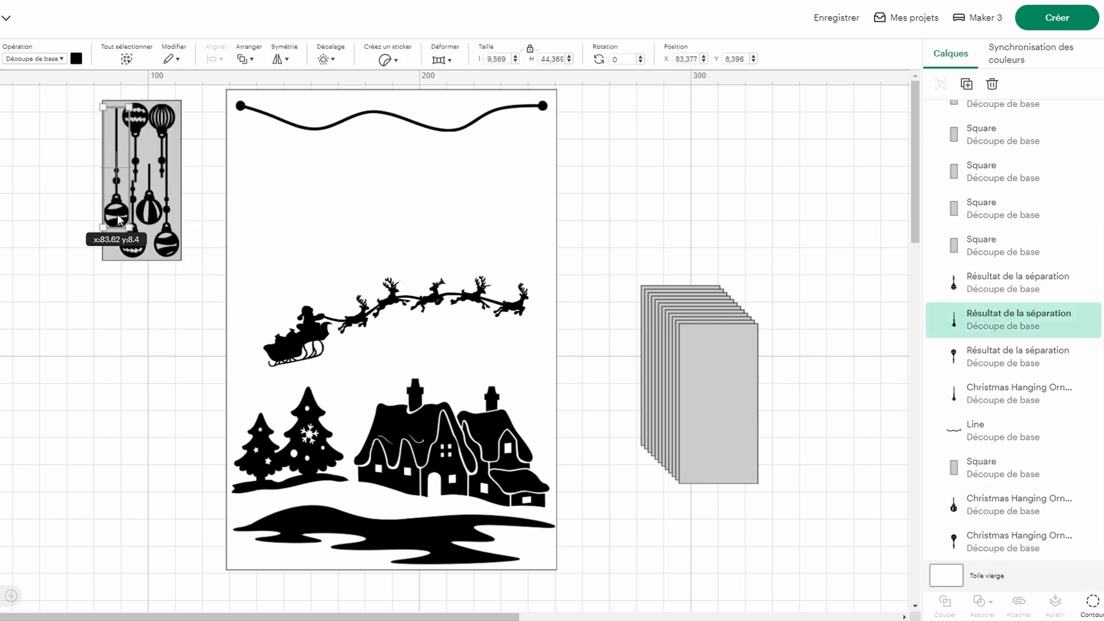
left_click_drag(138, 123, 134, 124)
left_click_drag(132, 243, 150, 207)
left_click(198, 193)
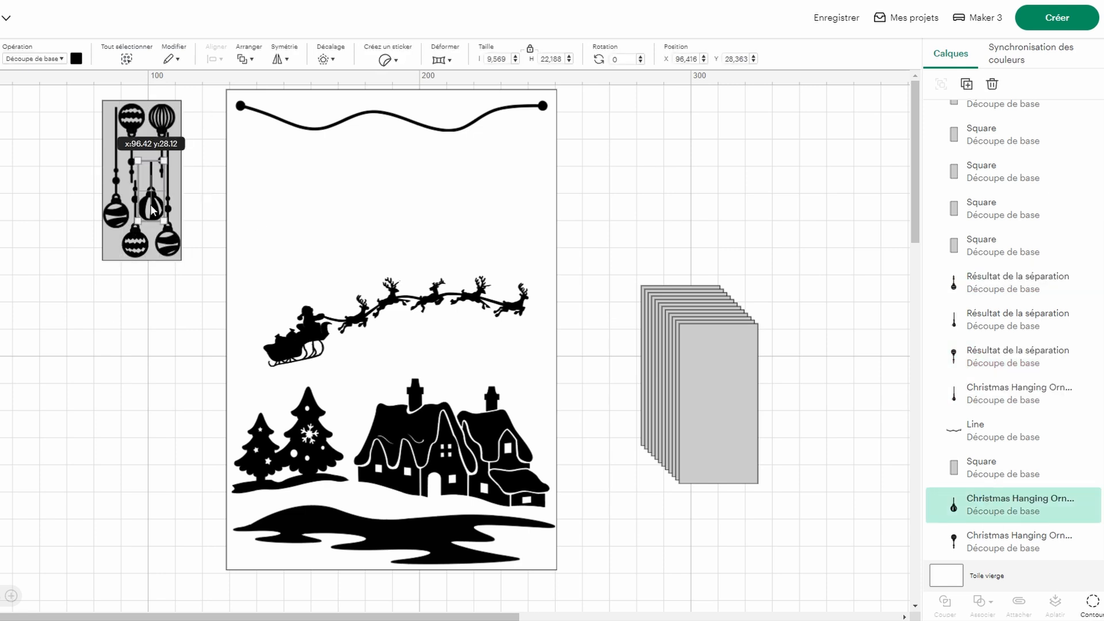
left_click(117, 348)
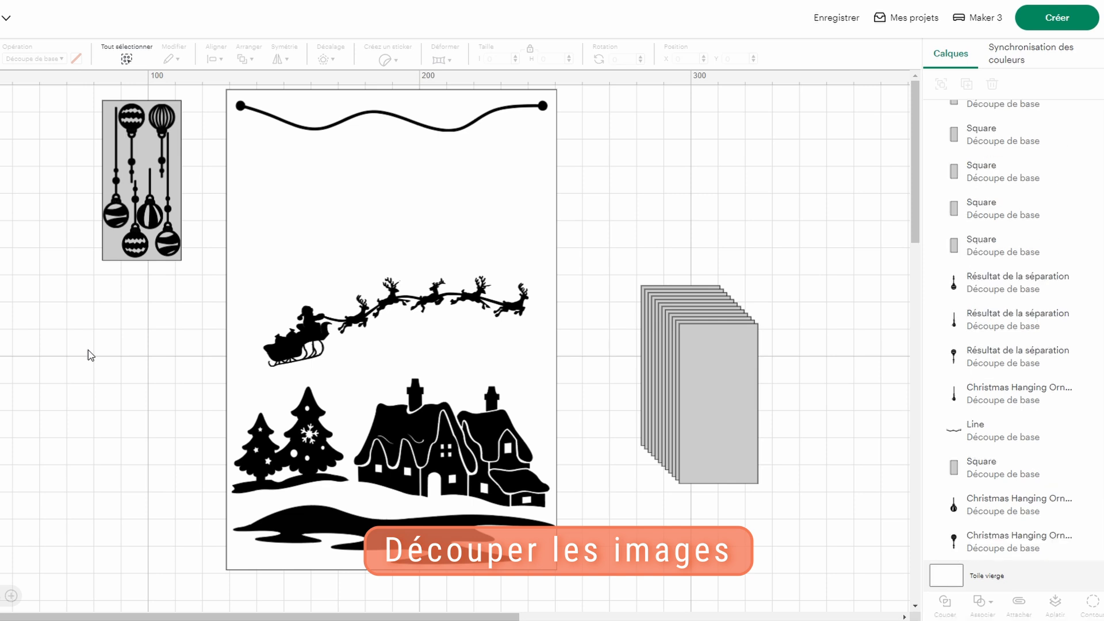
Step: Lay a 59 × 29 cm square over the left half of the garland line, slice the line with it, and check the right piece
left_click(715, 402)
left_click_drag(713, 402, 322, 161)
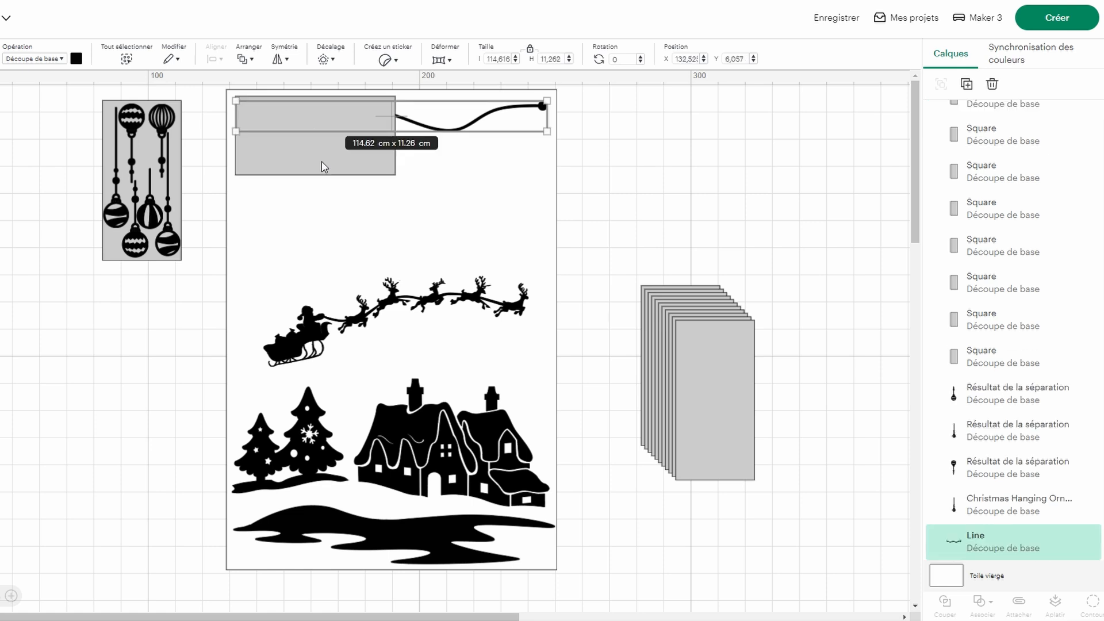
left_click(324, 167, "shift")
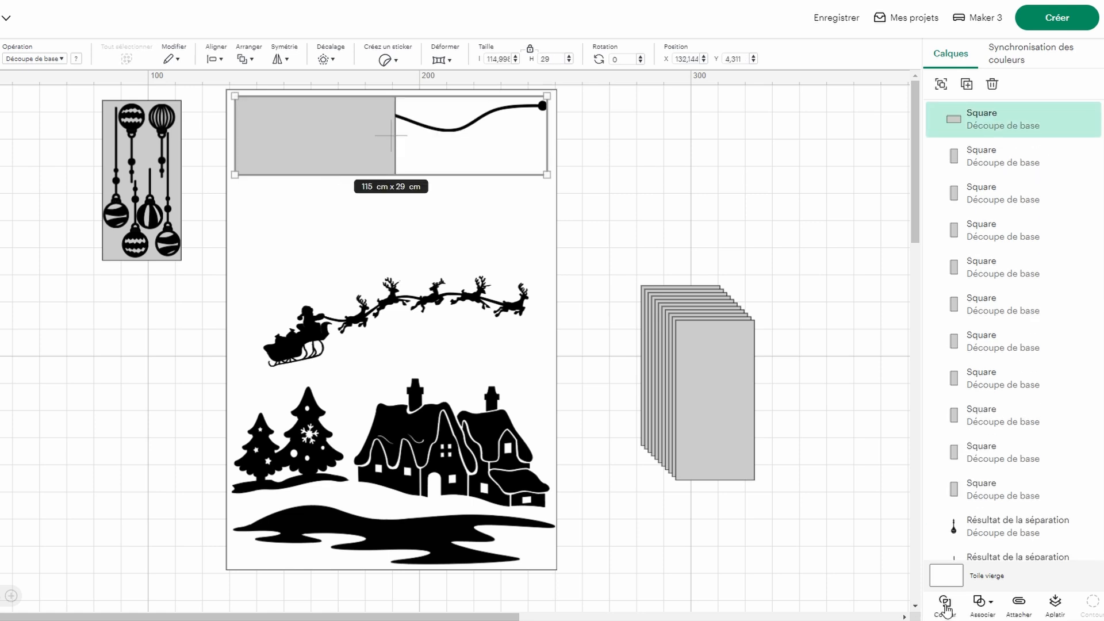
left_click(945, 602)
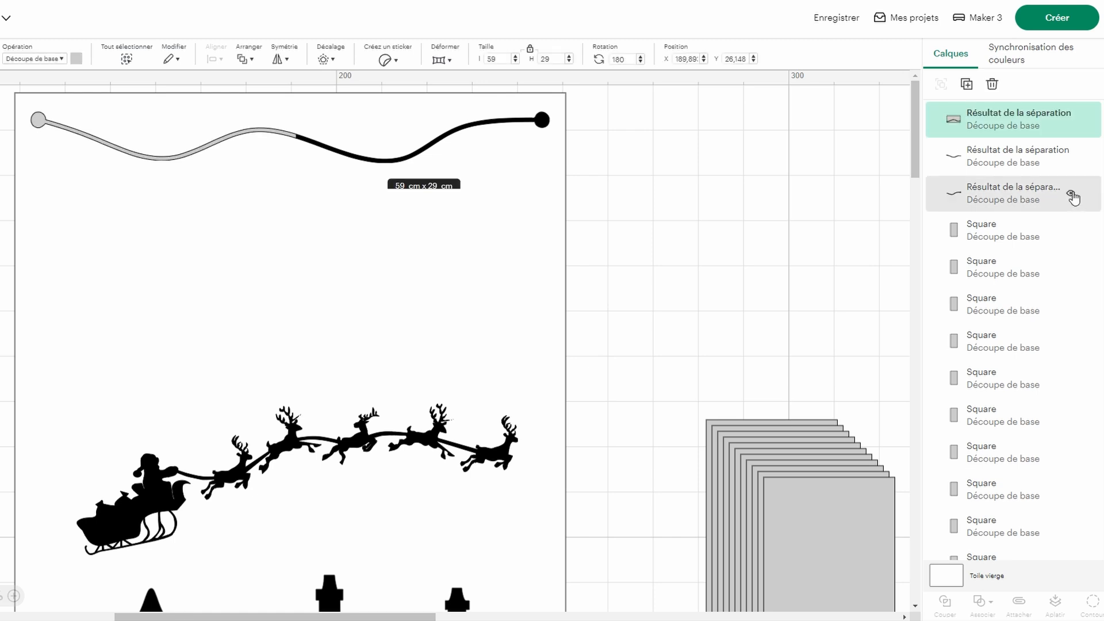
left_click(1072, 193)
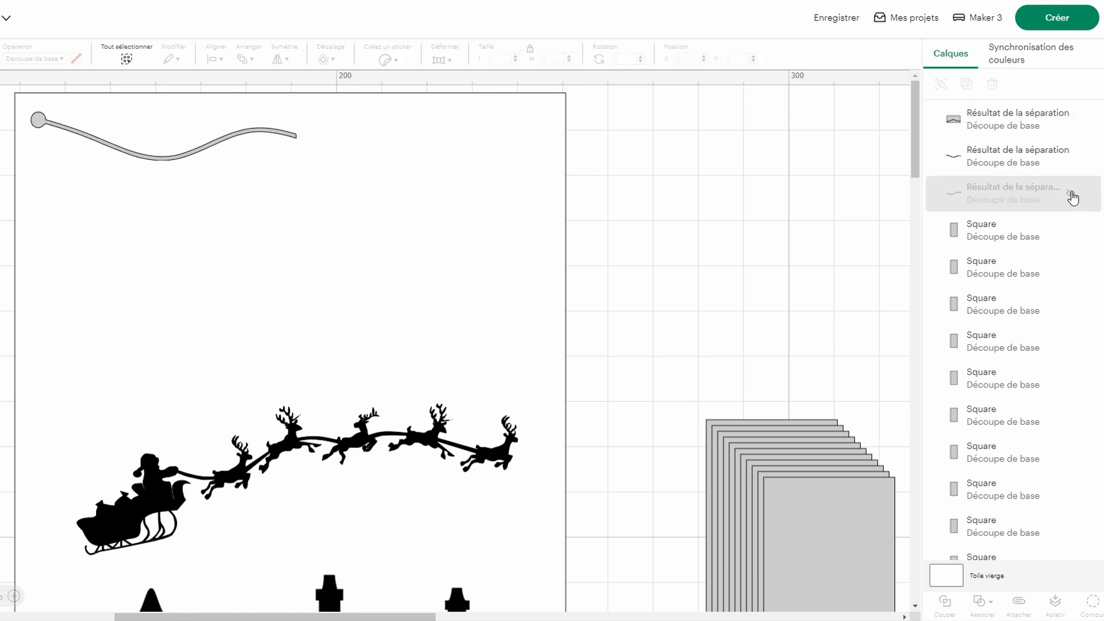
left_click(1072, 194)
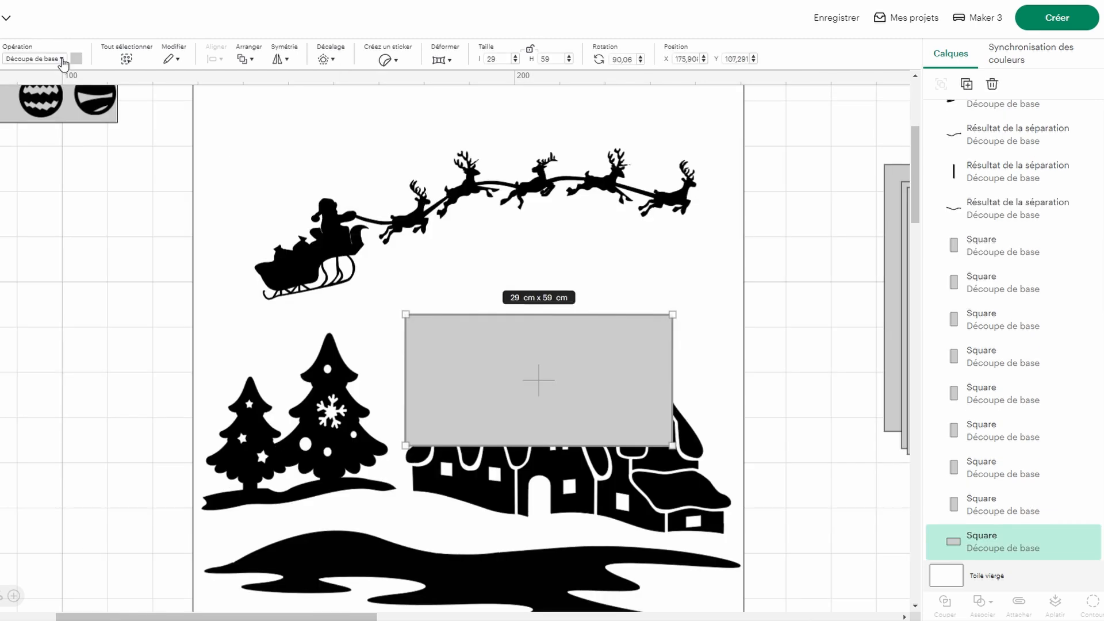
Step: Change the square over the cottage to a Guide, position it on the cottage's lower left part, and slice the scene with it
left_click(62, 60)
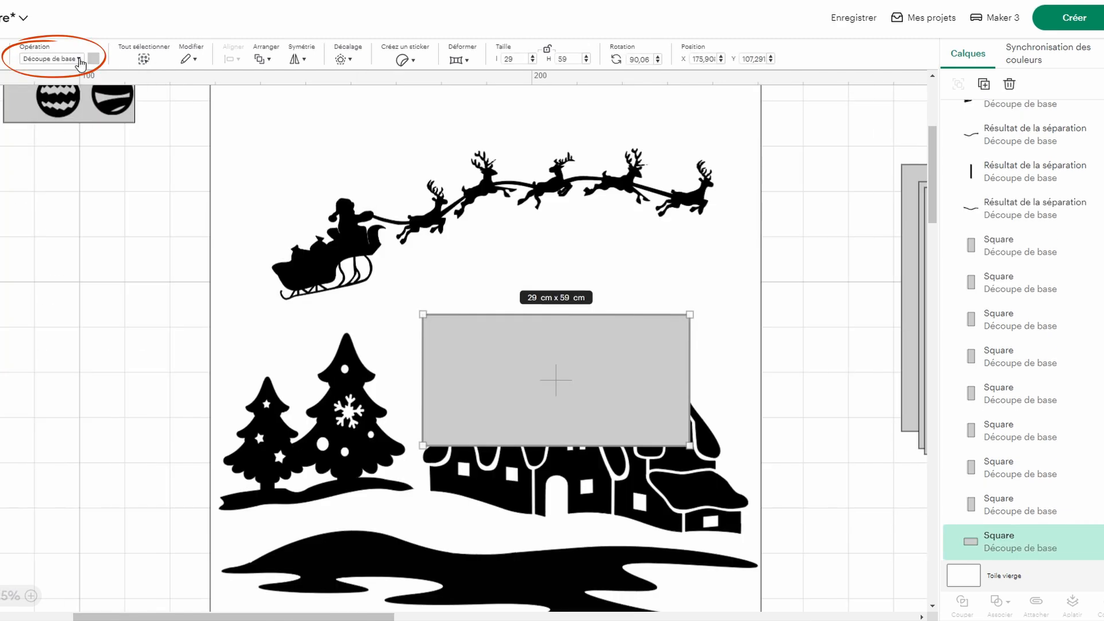
left_click(80, 60)
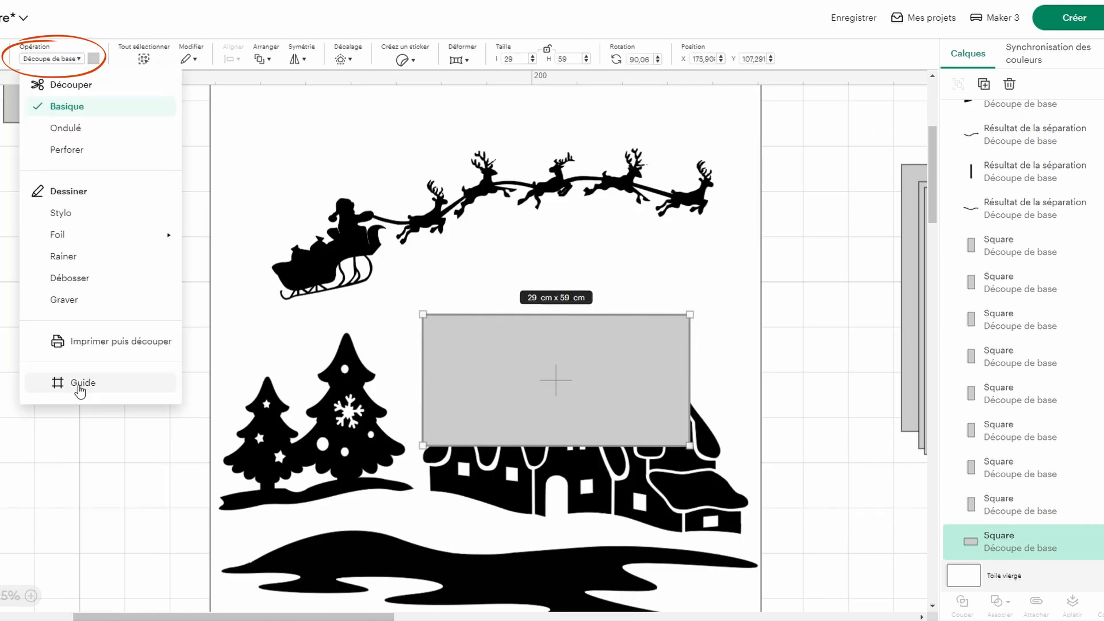
left_click(84, 385)
left_click(642, 377, "shift")
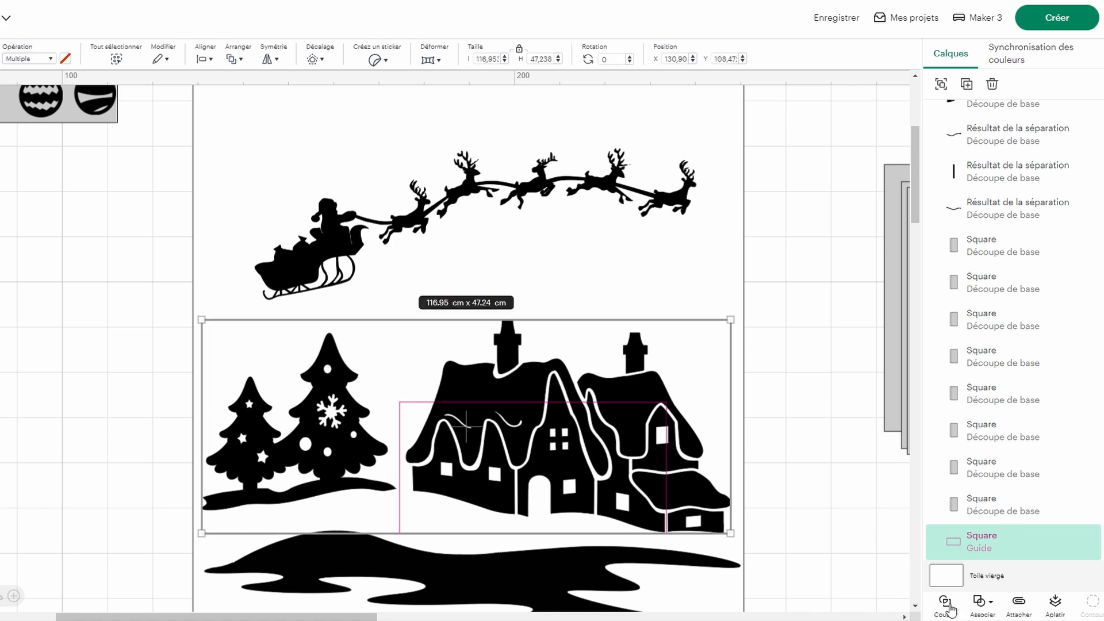
left_click(945, 604)
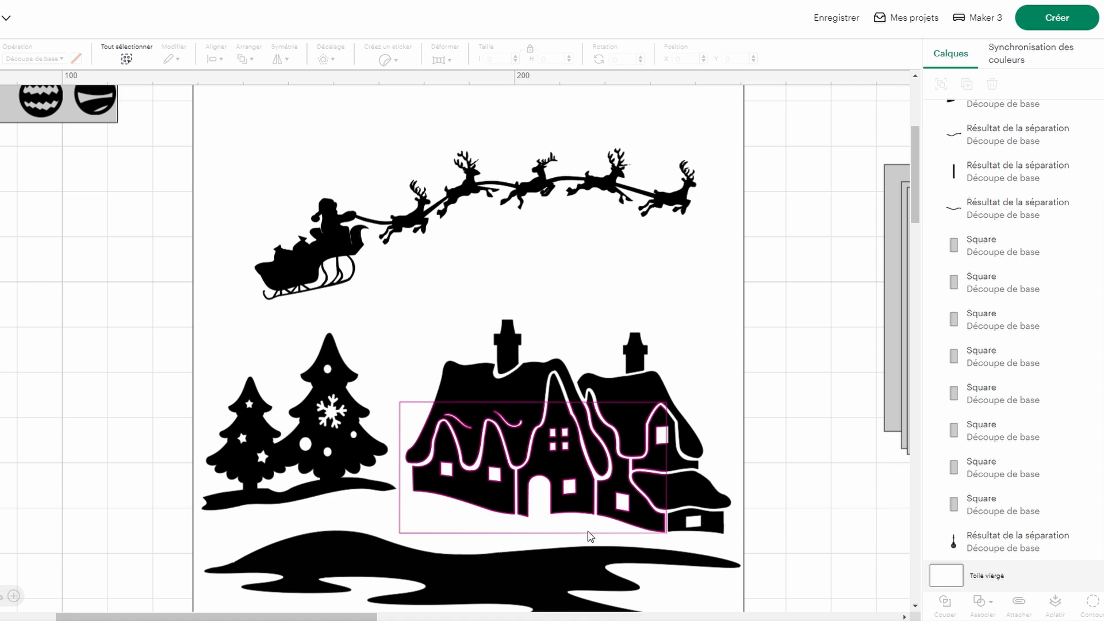
Step: Move the two guide pieces left by the slice off the cottage, up to its right
left_click_drag(584, 518, 742, 340)
left_click_drag(580, 517, 748, 335)
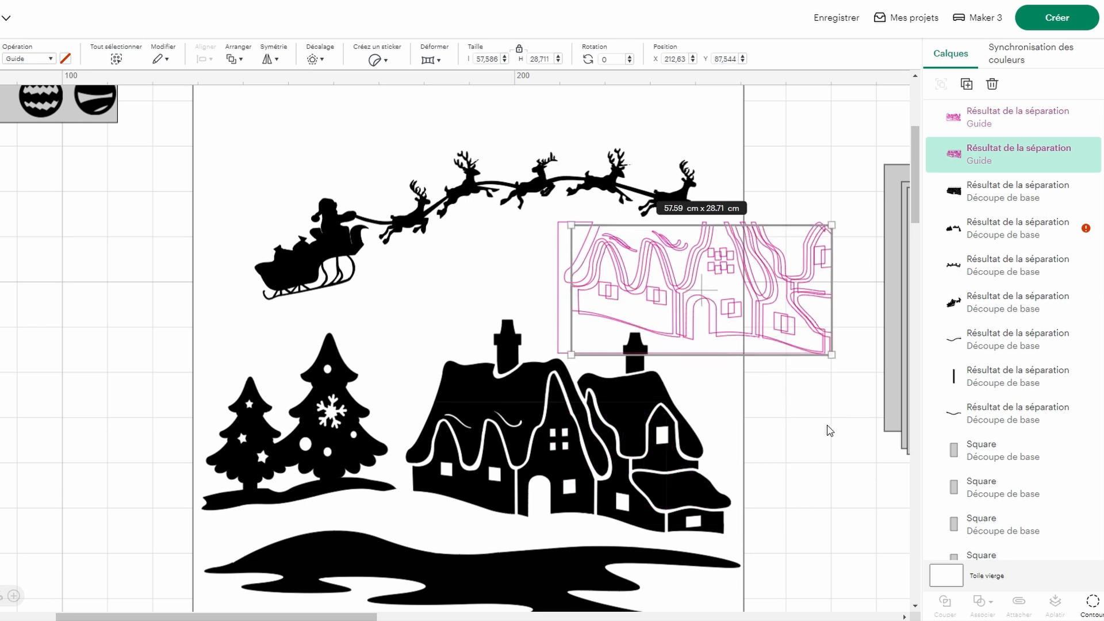
left_click_drag(827, 425, 795, 282)
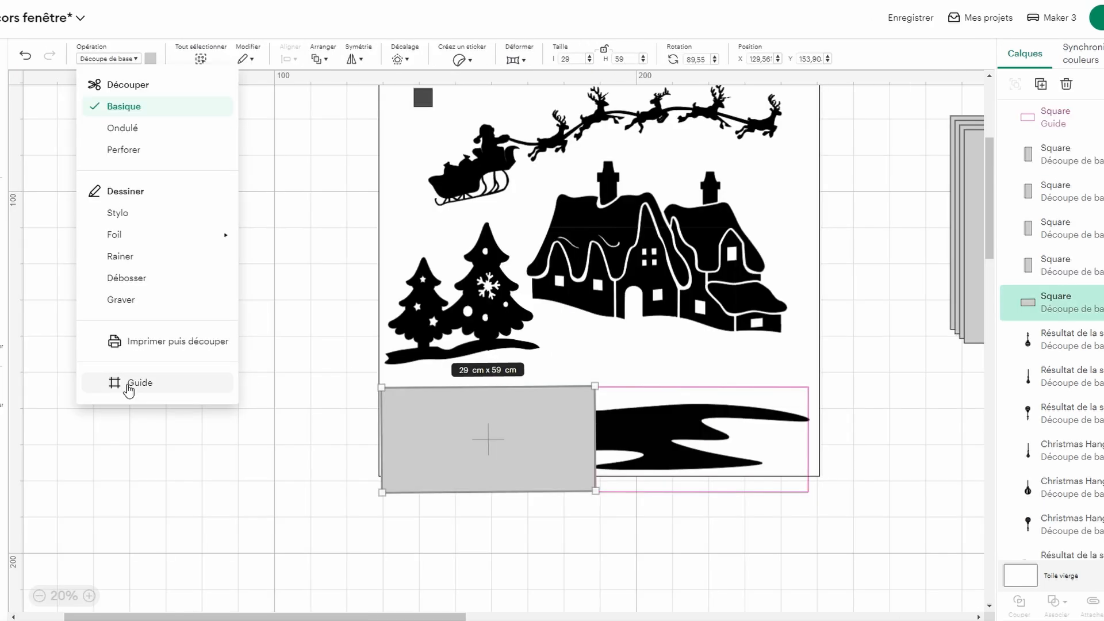
Step: Change the square over the snow ground's left half to a Guide and check how both guides cover the ground
left_click(126, 388)
left_click(886, 435)
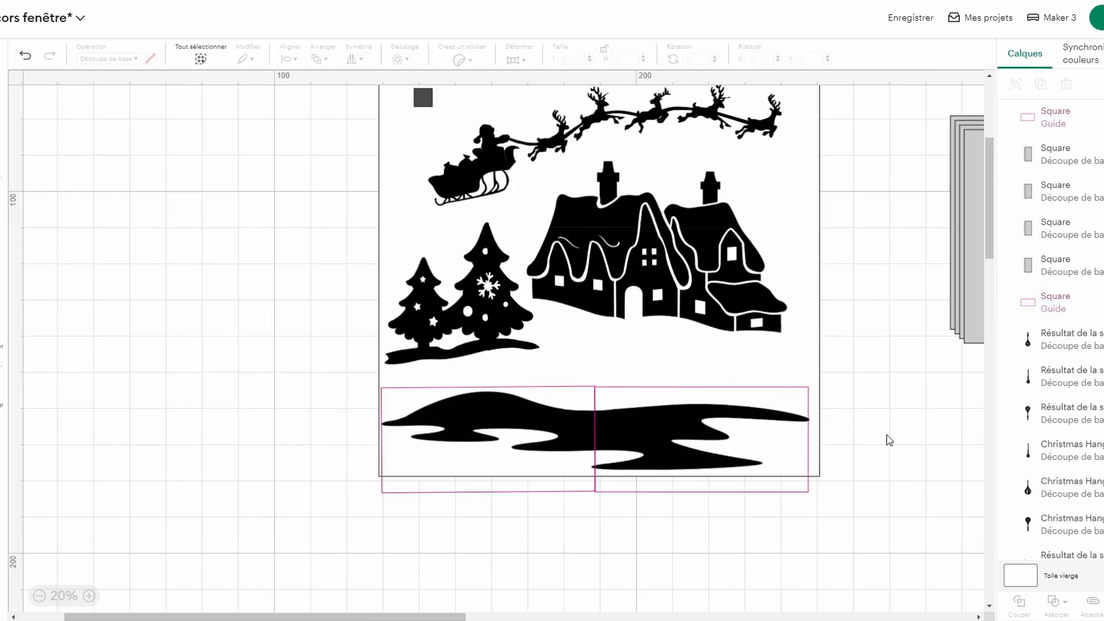
left_click(621, 397)
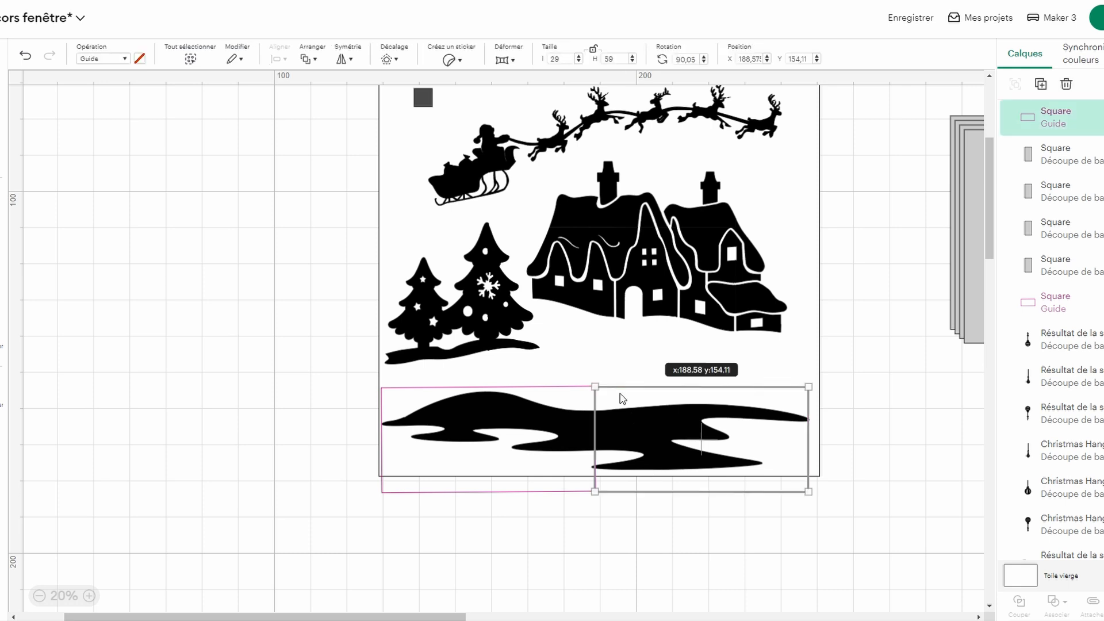
left_click_drag(620, 394, 620, 397)
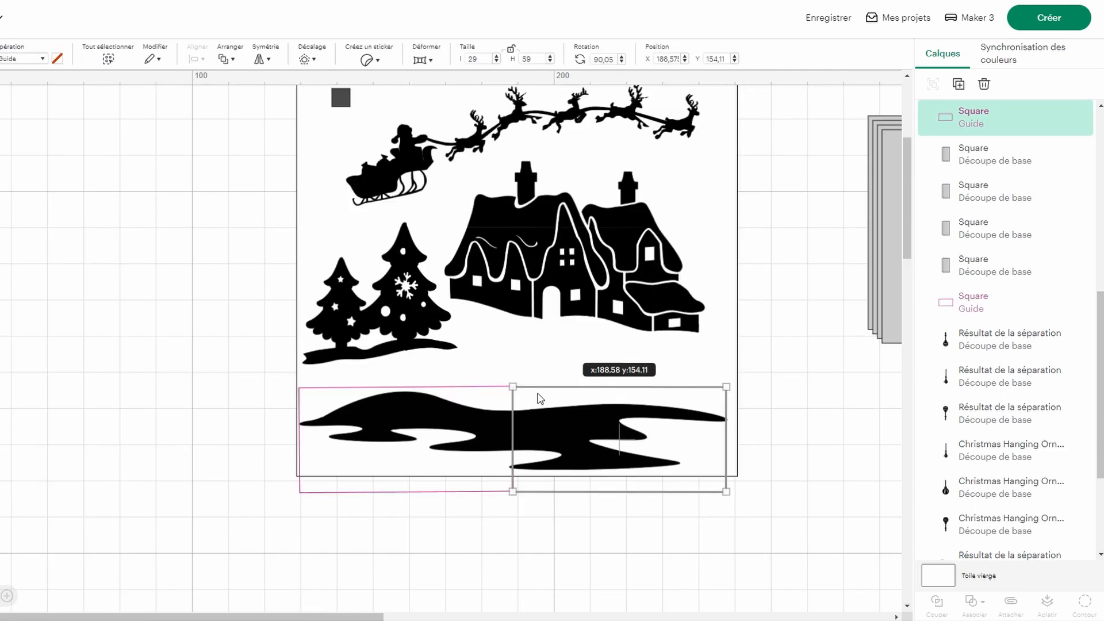
left_click_drag(539, 394, 540, 394)
left_click(750, 427)
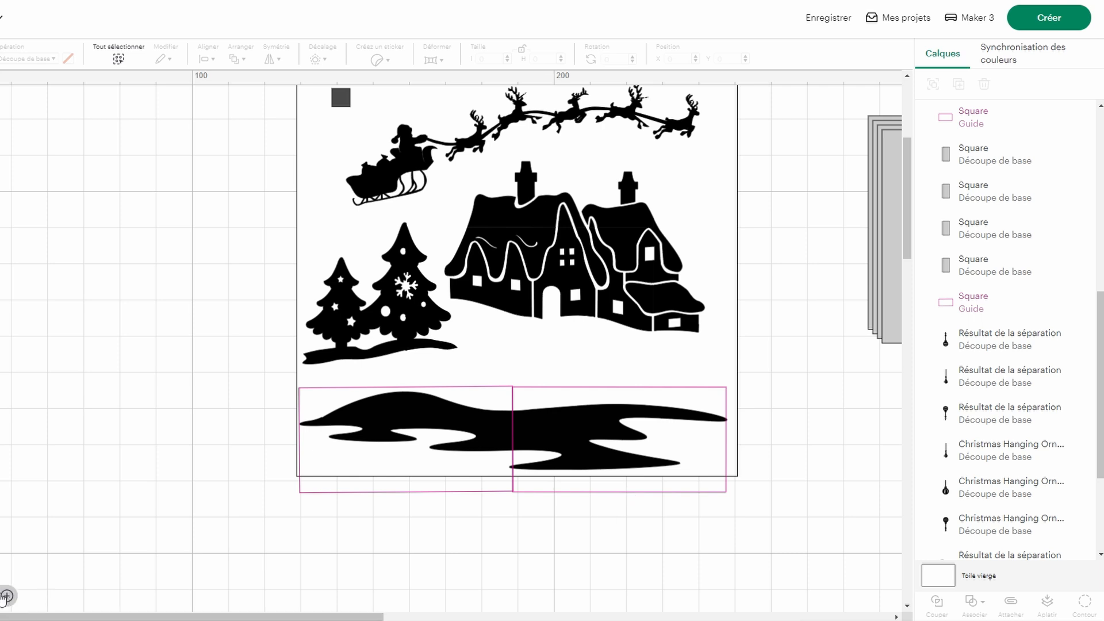
left_click(5, 597)
left_click(6, 596)
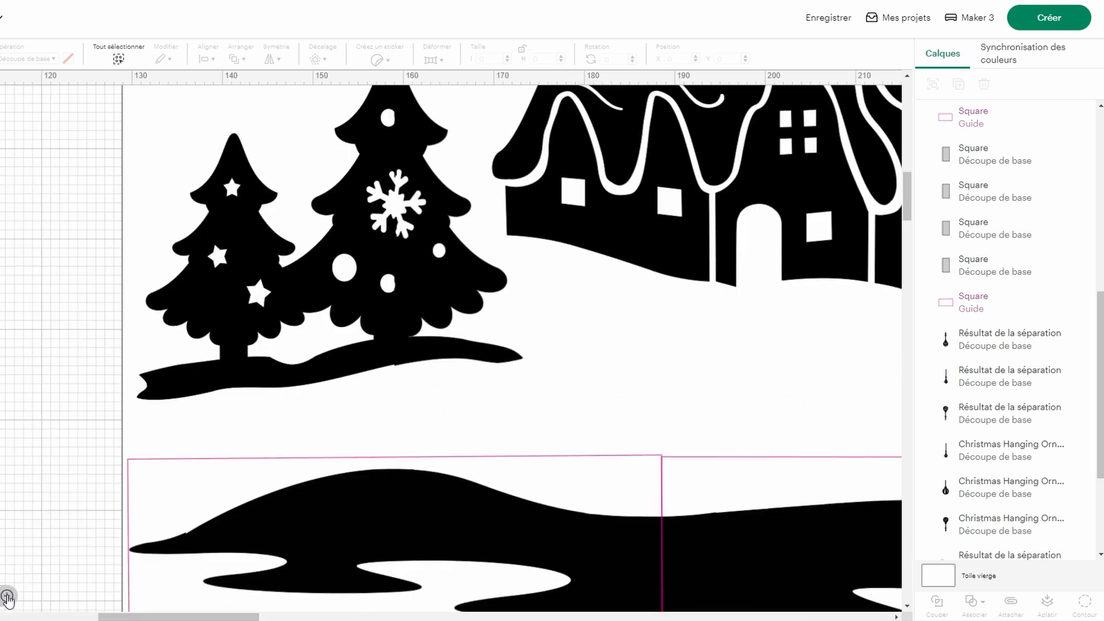
scroll(795, 450, "down", 3)
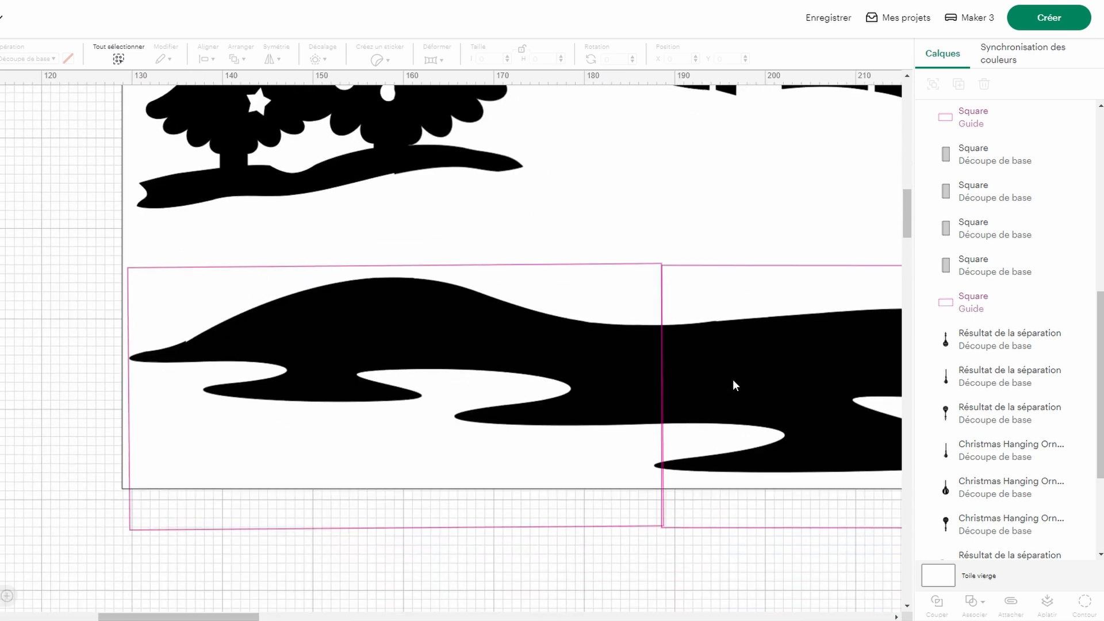
left_click(718, 341)
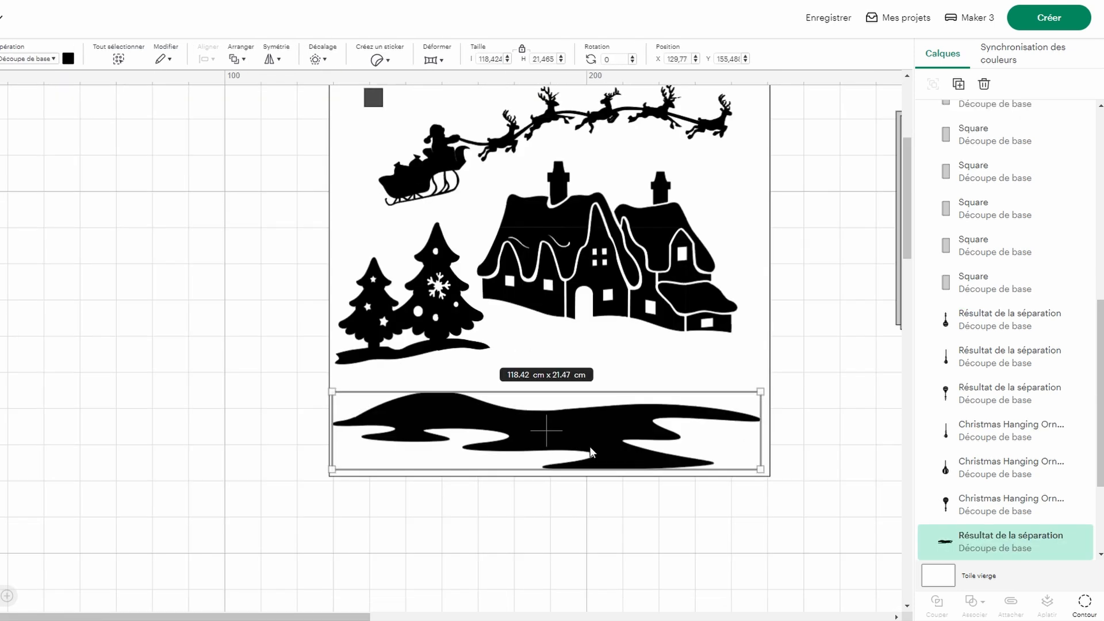
mouse_move(1062, 547)
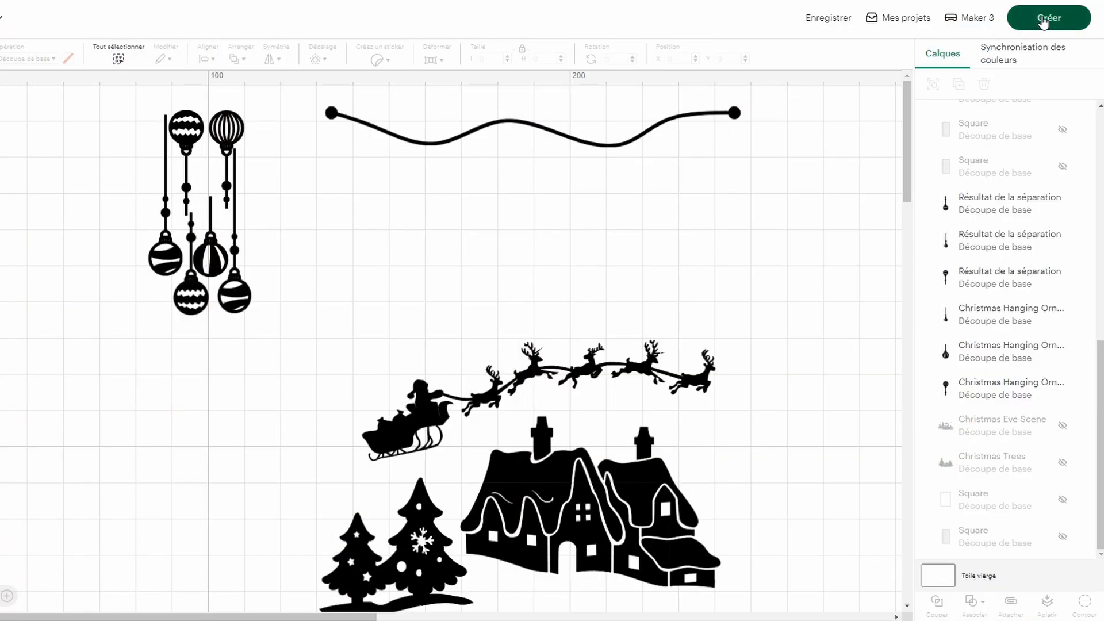
Step: Start making the project with all materials loaded on the mat and continue to the material setup
left_click(1044, 19)
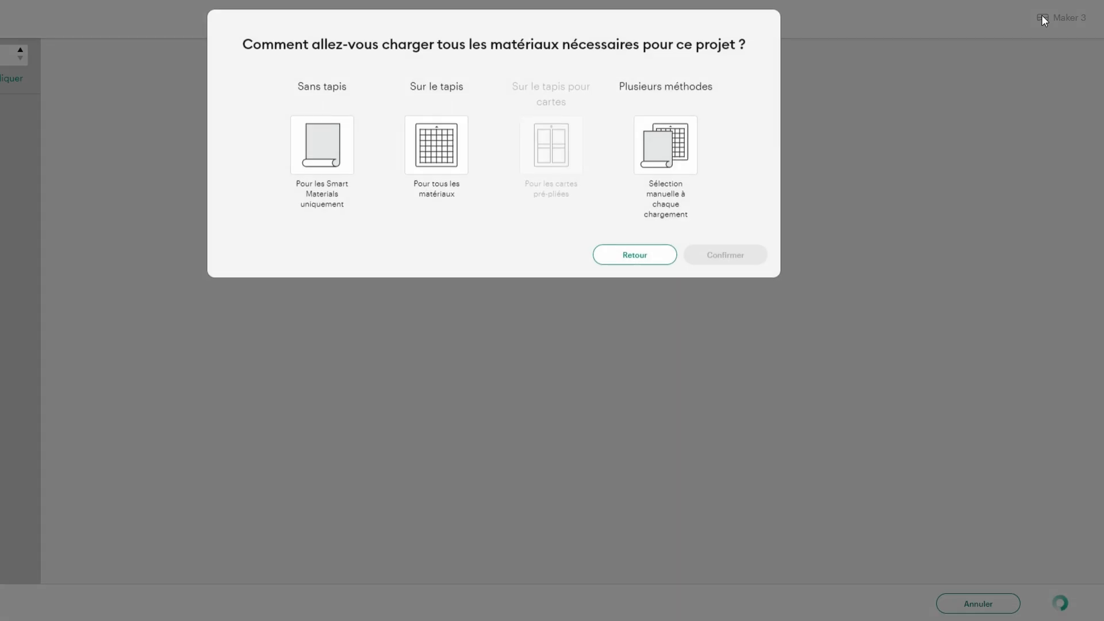
left_click(445, 162)
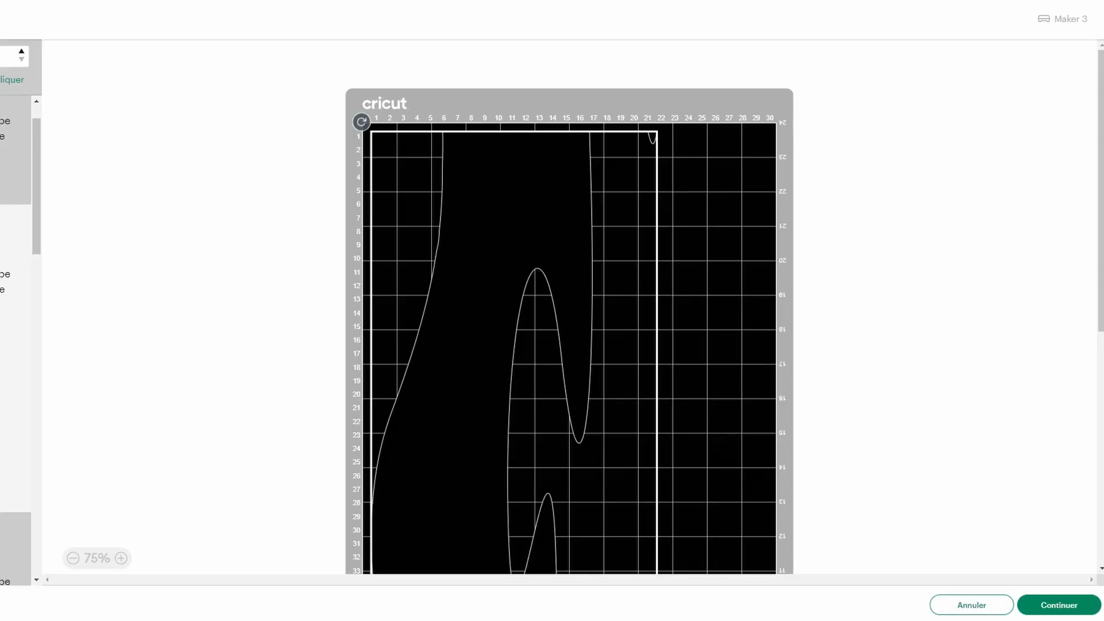
left_click(1060, 606)
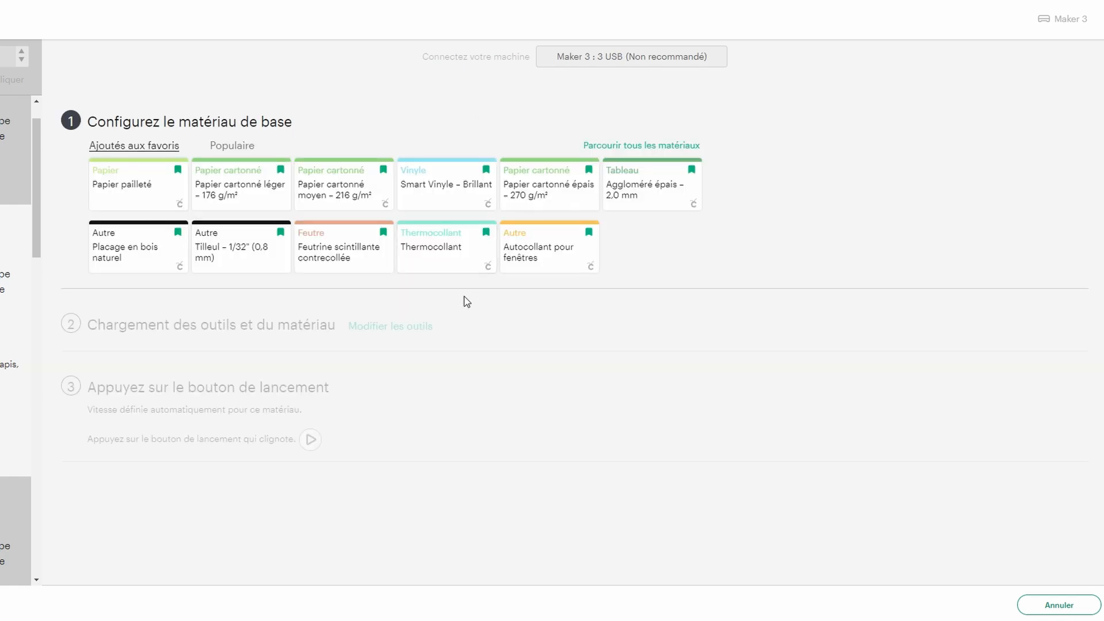
Step: Set the base material to Premium Vinyl – Givré opaque and the pressure to Plus
left_click(634, 148)
scroll(402, 506, "down", 20)
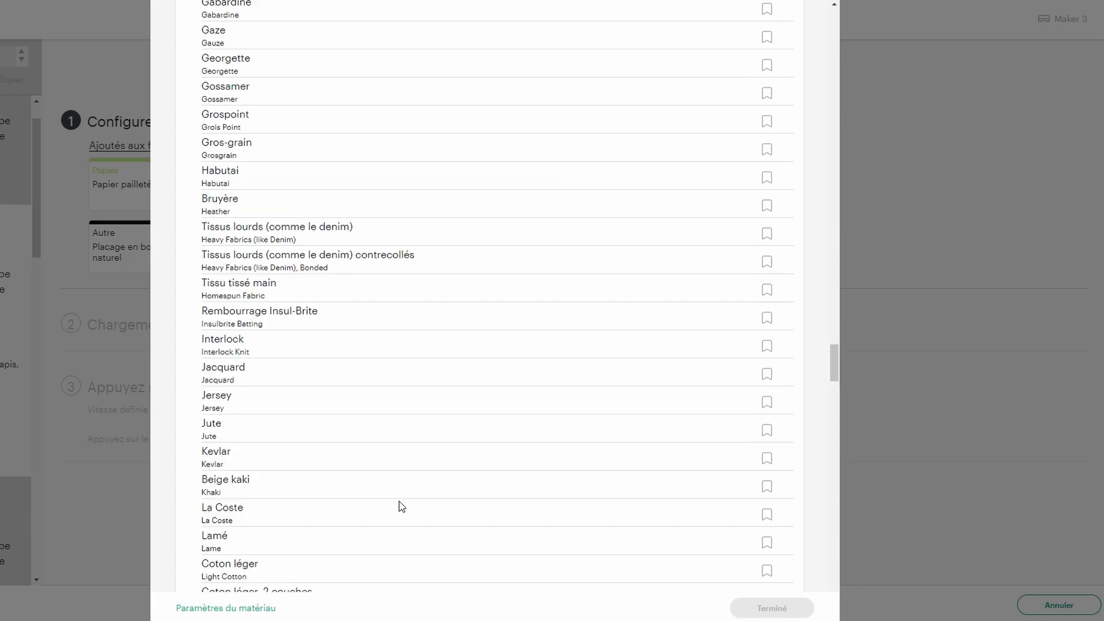
scroll(401, 506, "down", 15)
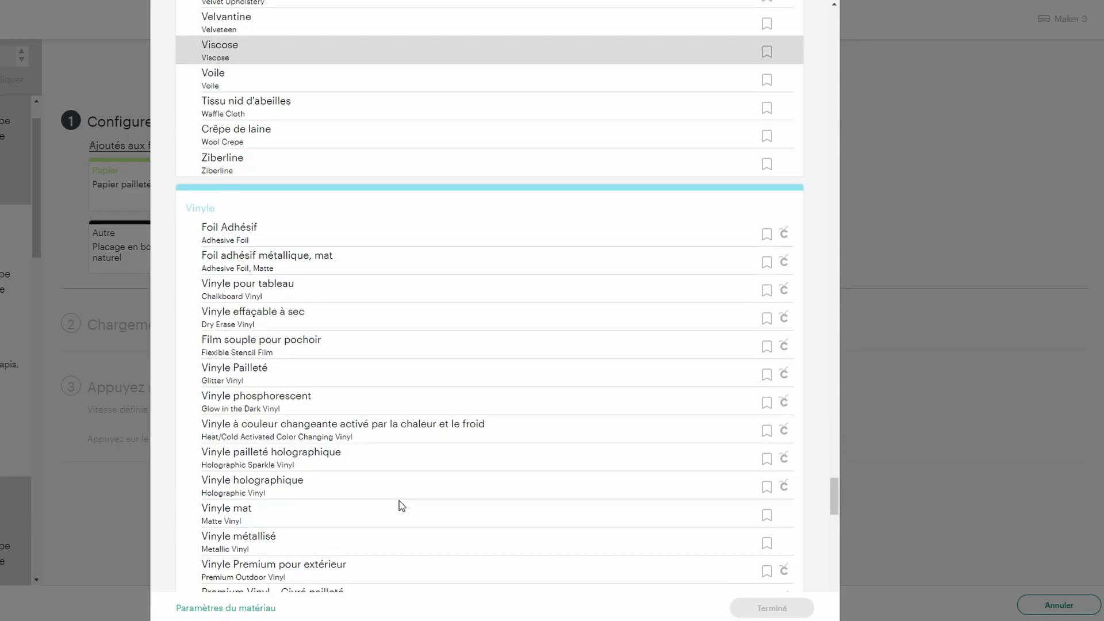
left_click(321, 214)
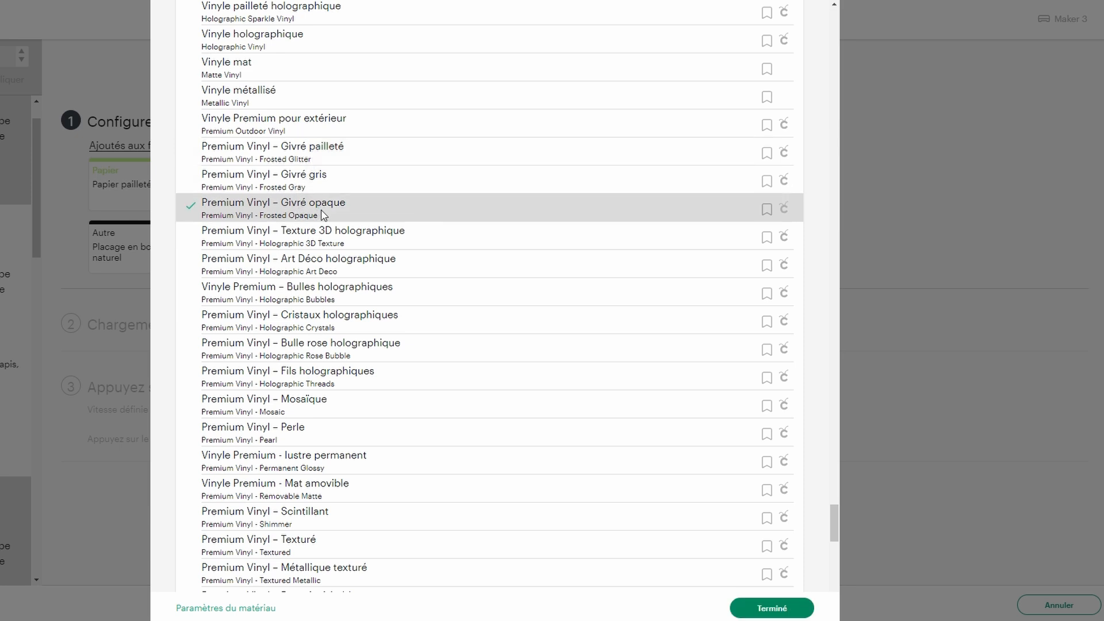
left_click(802, 614)
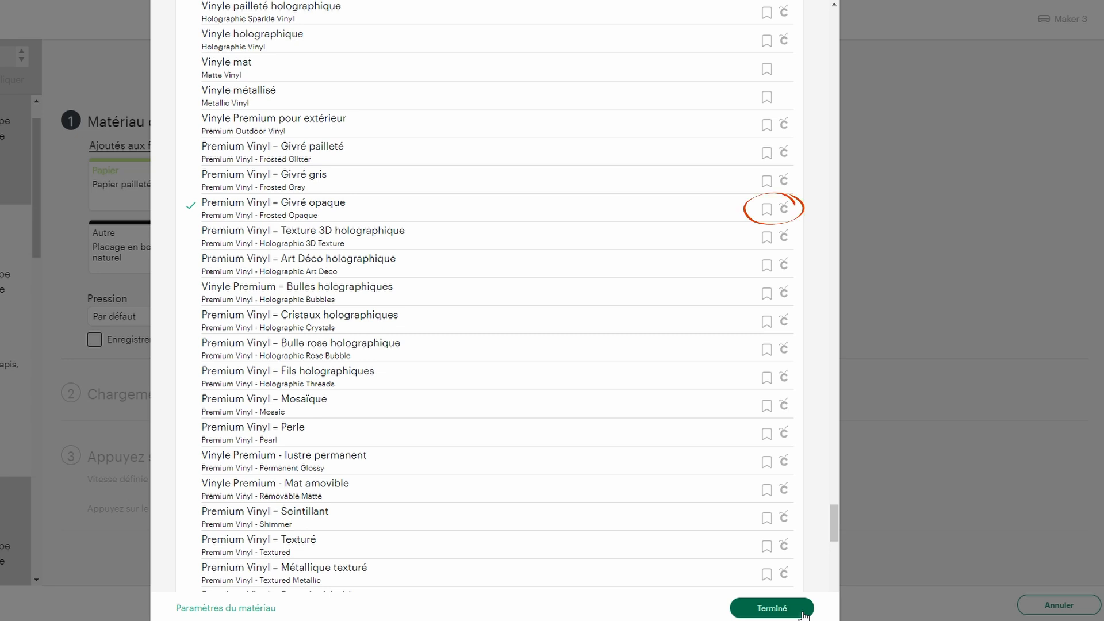
left_click(804, 614)
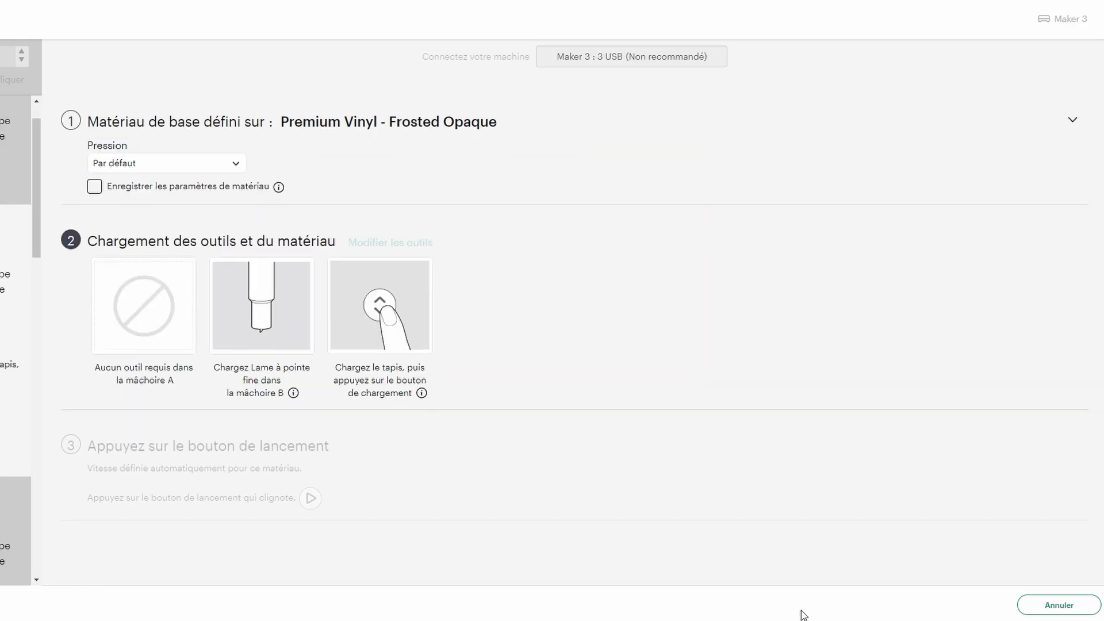
left_click(233, 164)
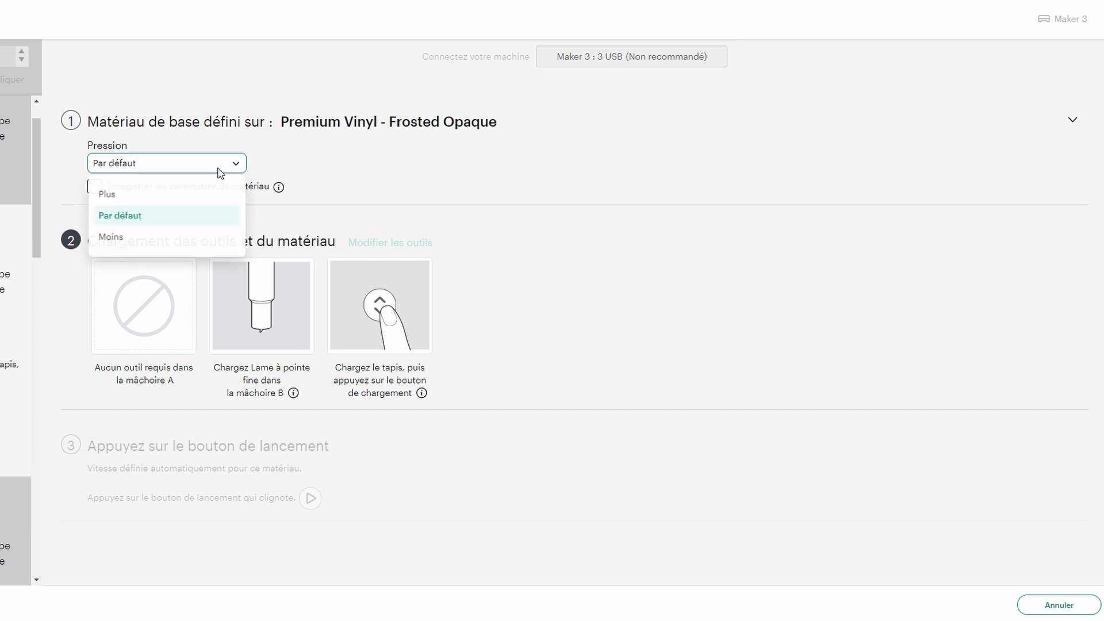
left_click(109, 201)
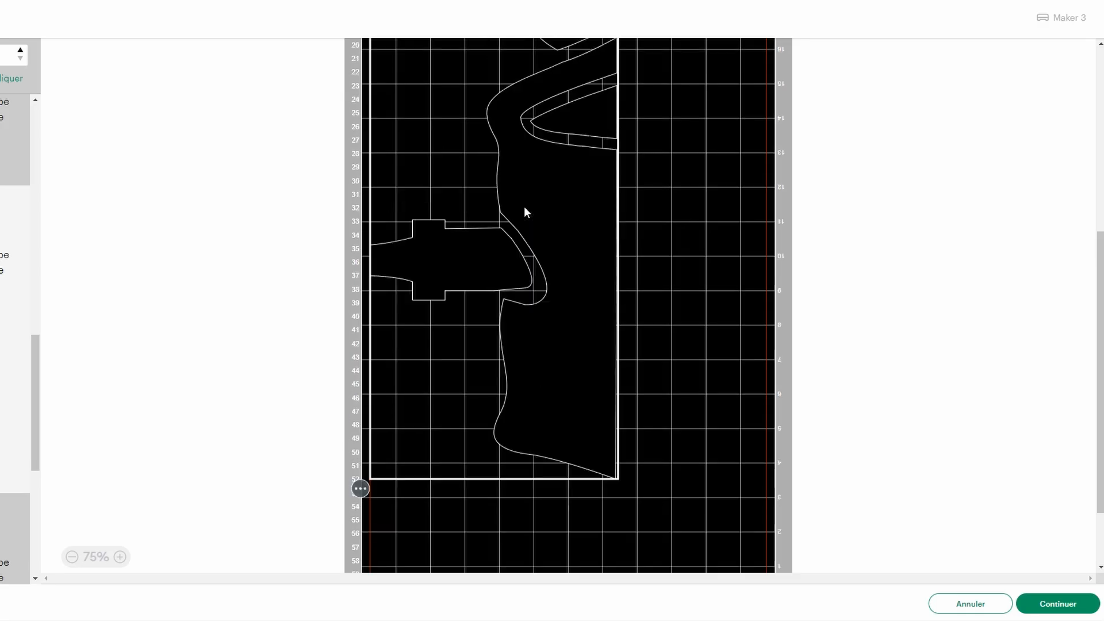
Step: Review how the cottage, sleigh and garland pieces are laid out on the cutting mats
scroll(524, 206, "down", 3)
scroll(523, 206, "up", 5)
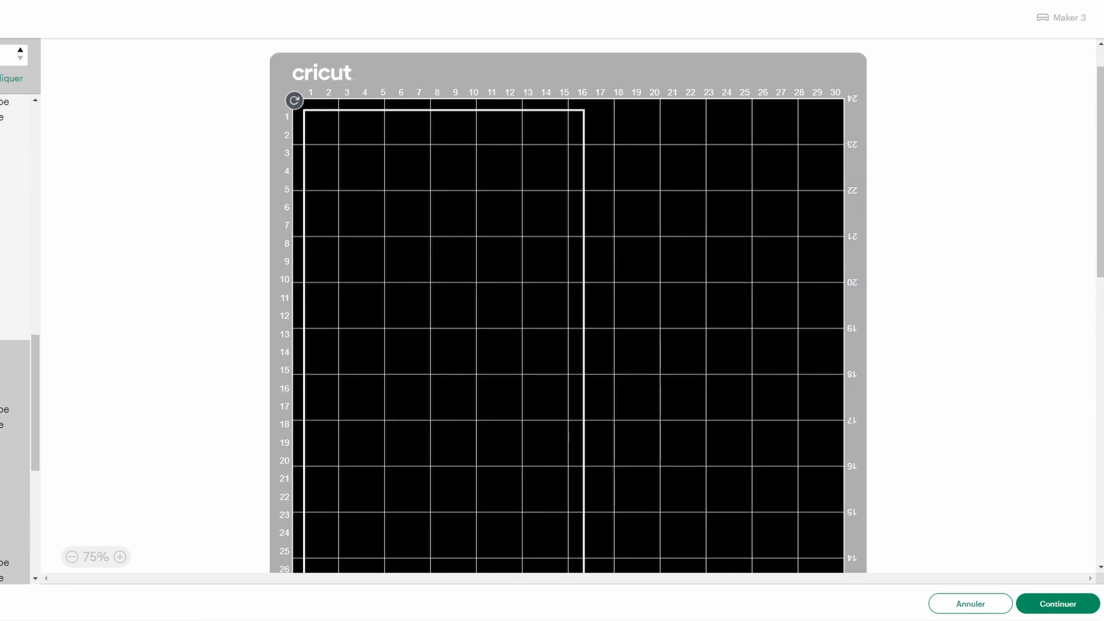
scroll(602, 365, "down", 5)
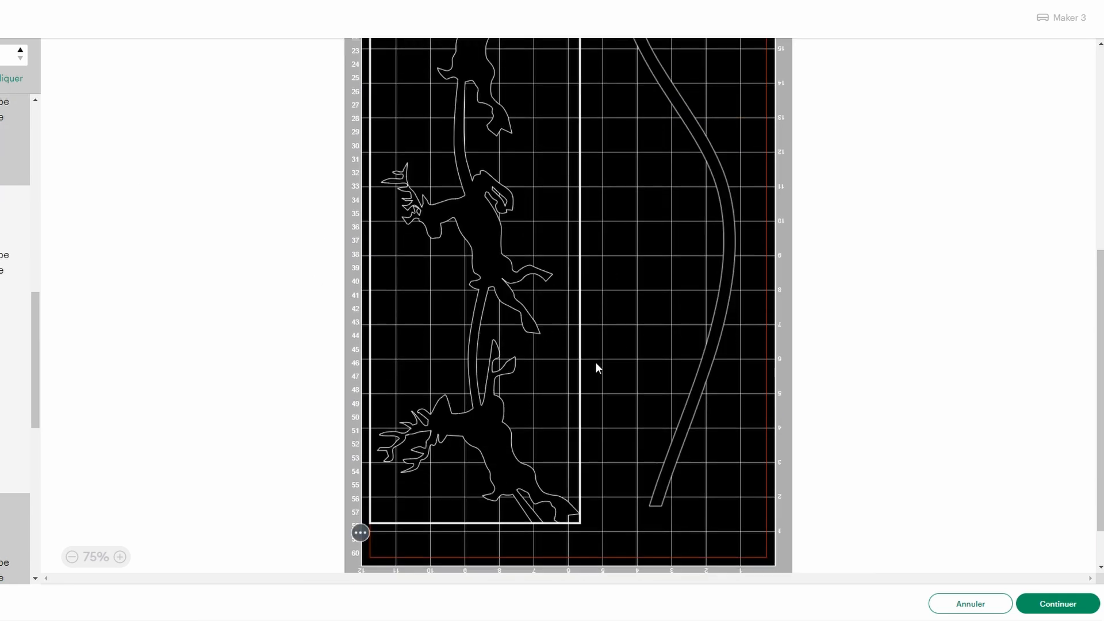